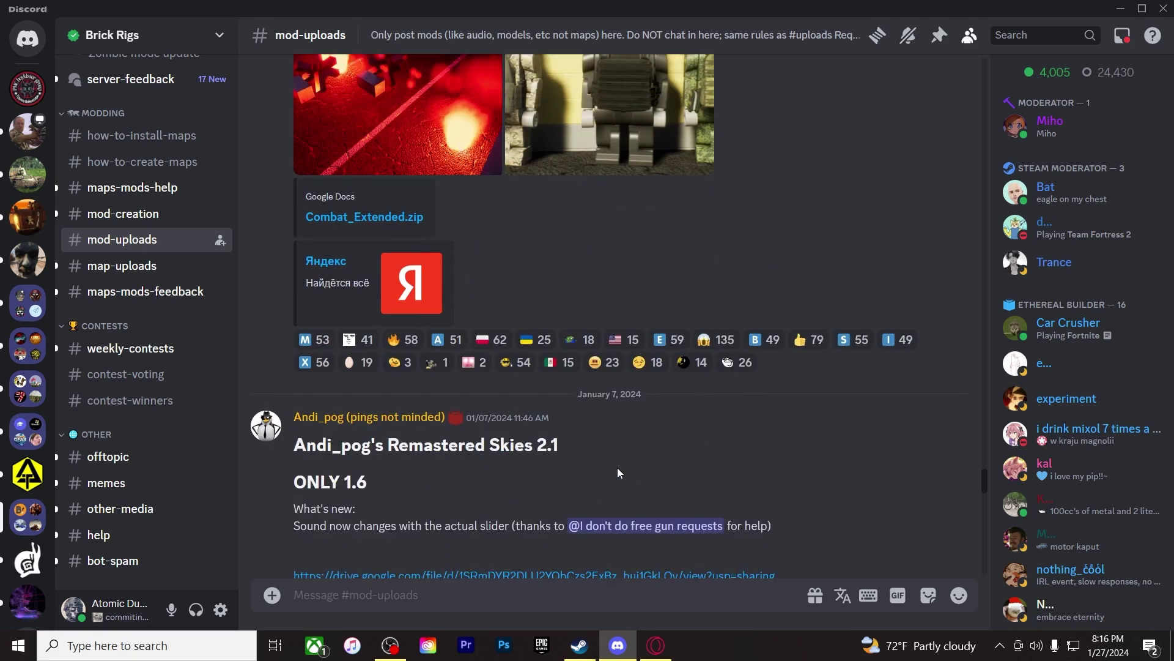
{"action": "scroll", "coordinate": [617, 473], "scroll_direction": "up", "scroll_amount": 5}
{"action": "scroll", "coordinate": [618, 473], "scroll_direction": "up", "scroll_amount": 5}
{"action": "scroll", "coordinate": [617, 473], "scroll_direction": "up", "scroll_amount": 5}
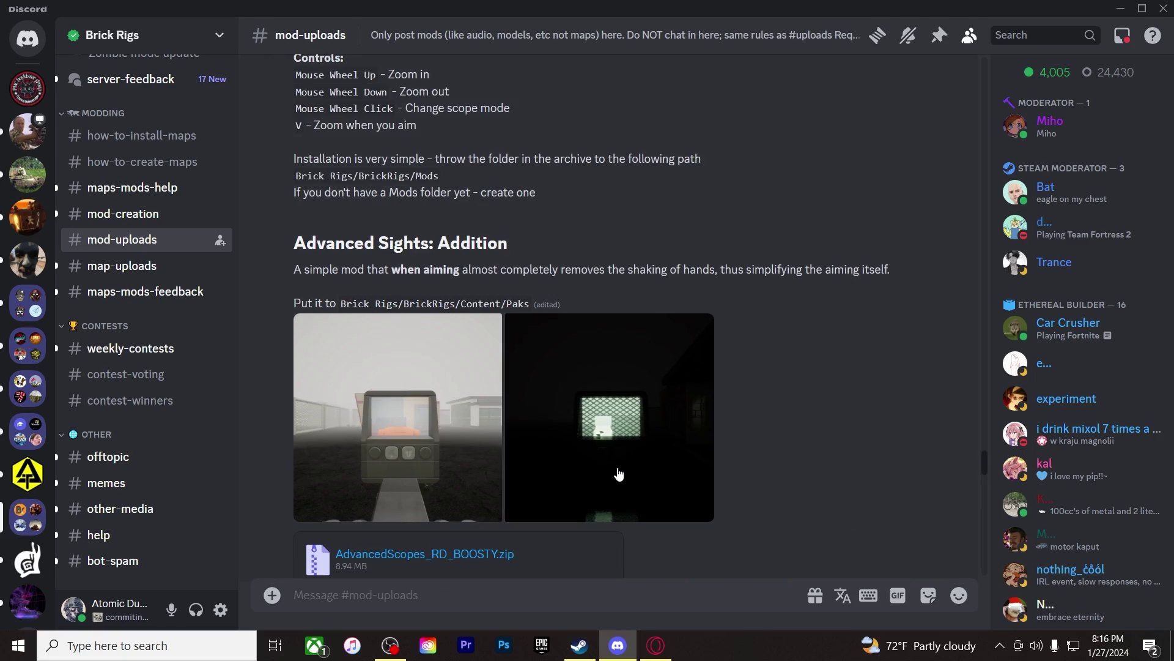
{"action": "scroll", "coordinate": [618, 473], "scroll_direction": "up", "scroll_amount": 5}
{"action": "scroll", "coordinate": [465, 392], "scroll_direction": "up", "scroll_amount": 3}
{"action": "scroll", "coordinate": [465, 392], "scroll_direction": "up", "scroll_amount": 4}
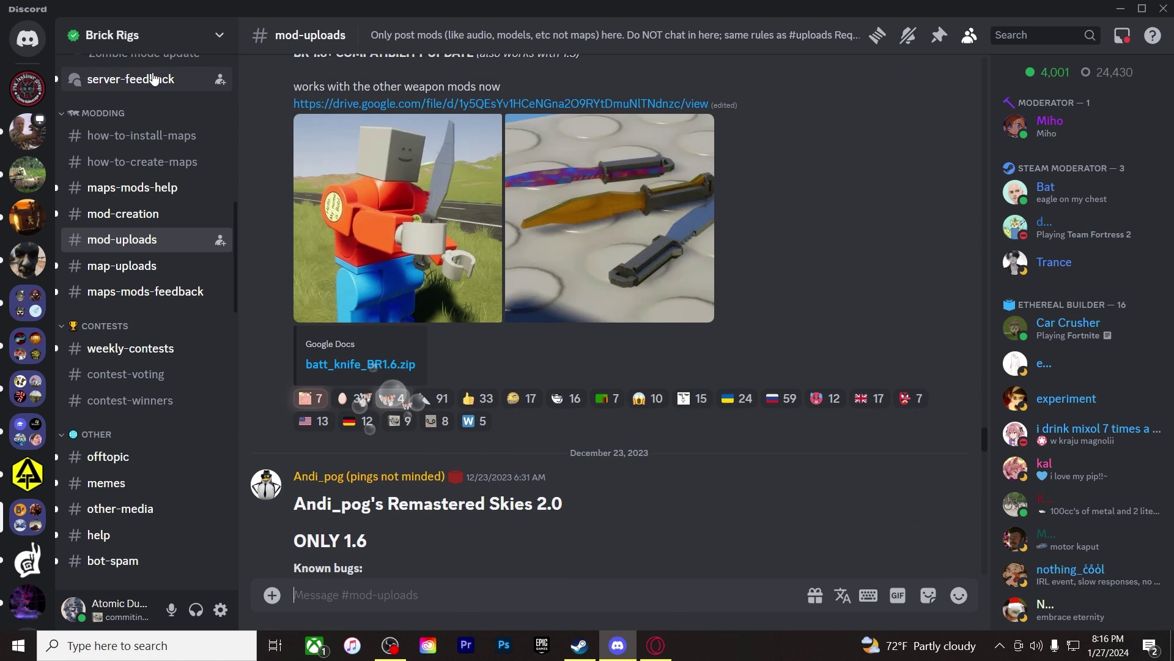
{"action": "left_click", "coordinate": [146, 35]}
{"action": "left_click", "coordinate": [185, 39]}
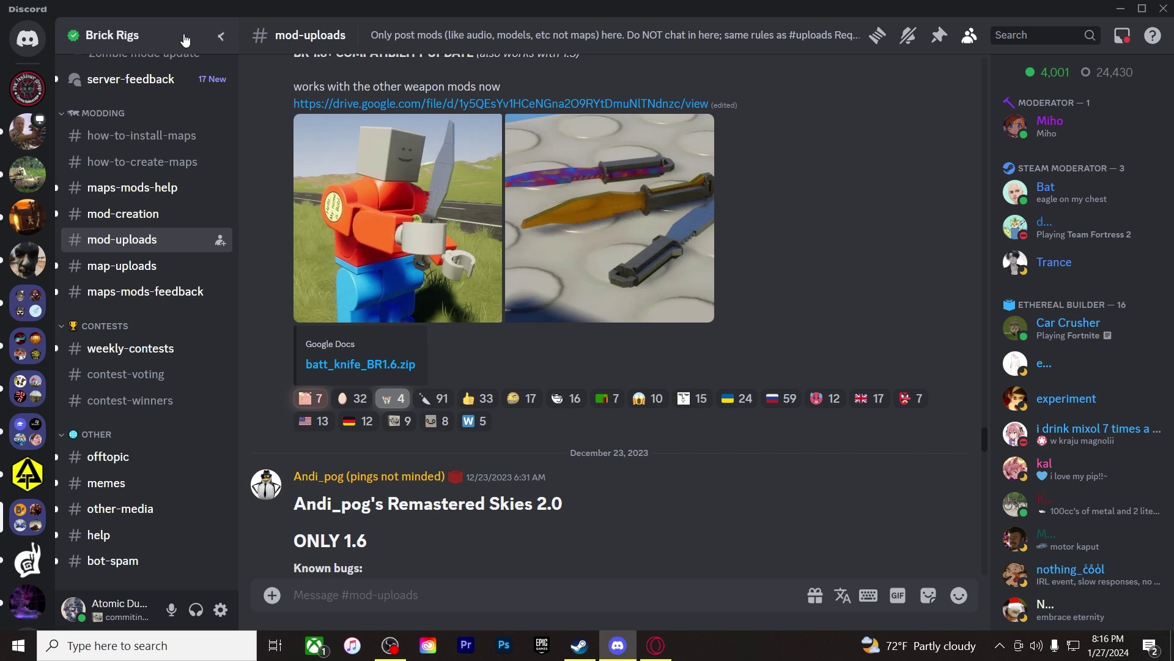
{"action": "scroll", "coordinate": [179, 230], "scroll_direction": "up", "scroll_amount": 5}
{"action": "scroll", "coordinate": [179, 270], "scroll_direction": "up", "scroll_amount": 5}
{"action": "scroll", "coordinate": [156, 230], "scroll_direction": "down", "scroll_amount": 10}
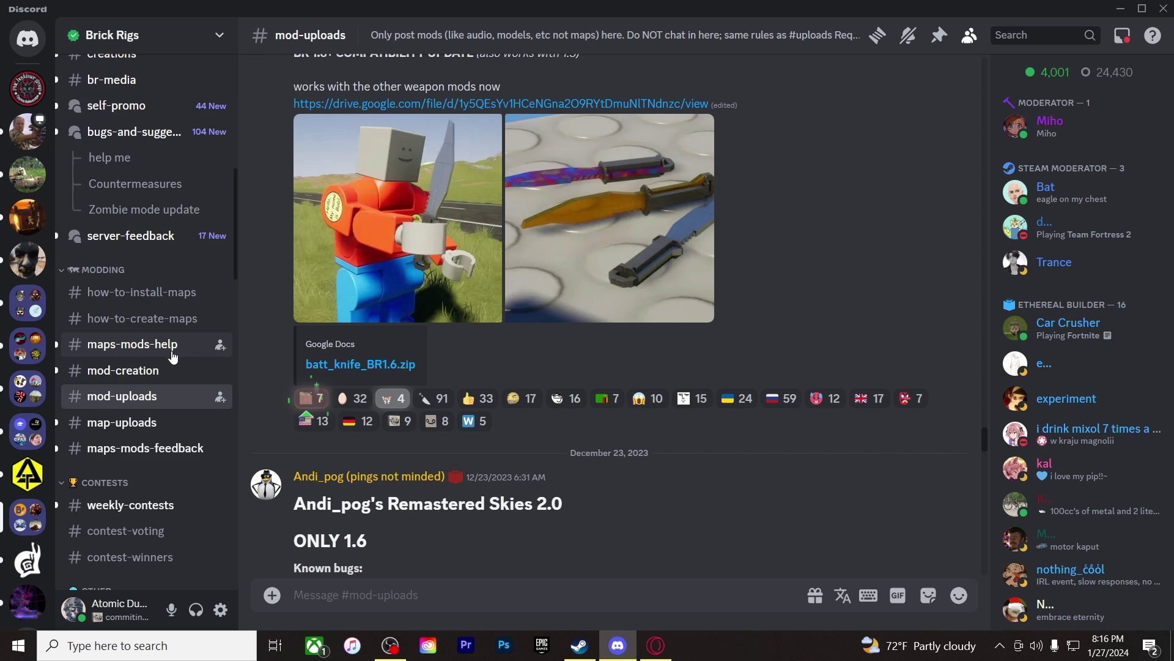
{"action": "scroll", "coordinate": [165, 276], "scroll_direction": "down", "scroll_amount": 3}
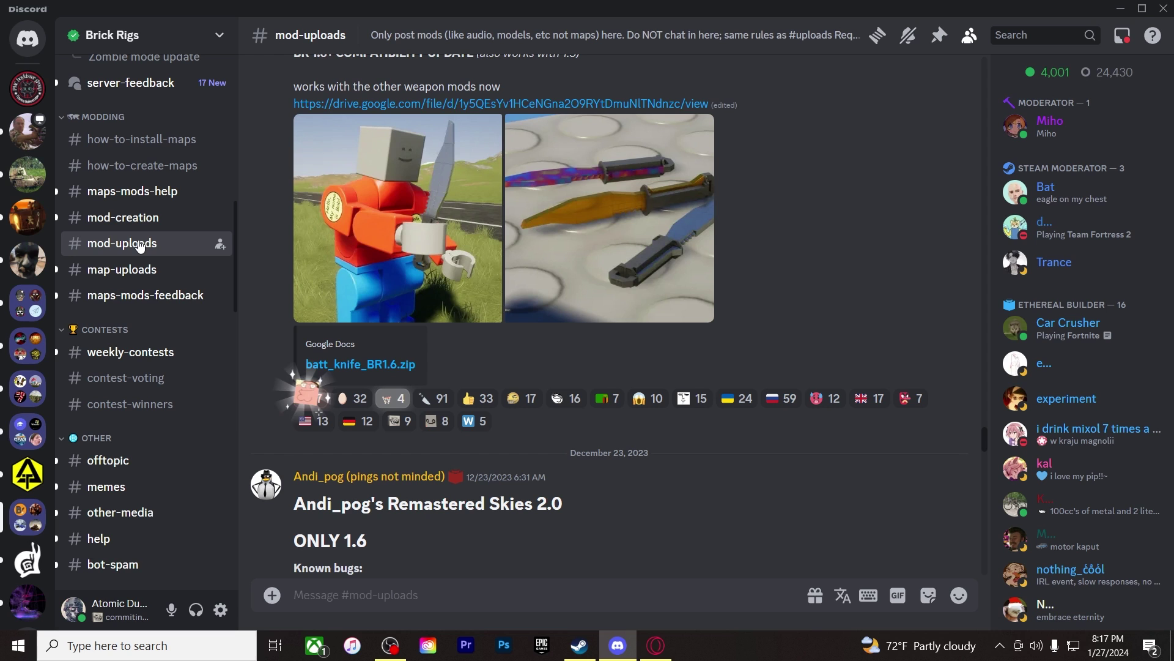
{"action": "scroll", "coordinate": [535, 396], "scroll_direction": "up", "scroll_amount": 5}
{"action": "scroll", "coordinate": [541, 367], "scroll_direction": "up", "scroll_amount": 3}
{"action": "scroll", "coordinate": [565, 330], "scroll_direction": "down", "scroll_amount": 8}
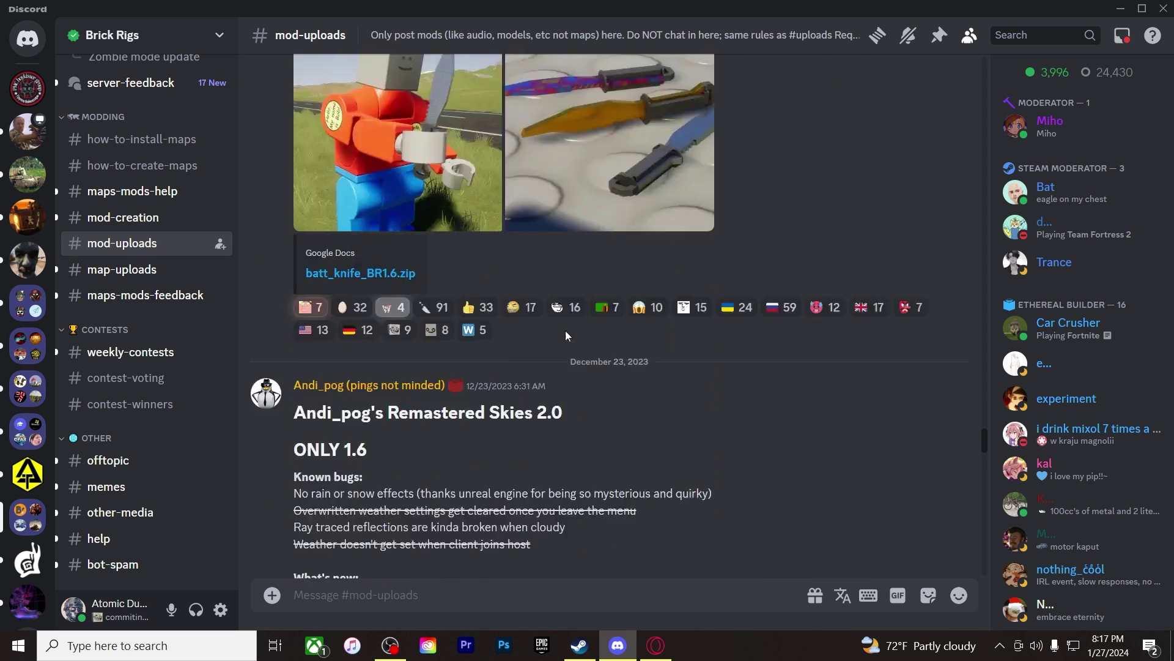
{"action": "scroll", "coordinate": [557, 336], "scroll_direction": "down", "scroll_amount": 6}
{"action": "scroll", "coordinate": [556, 335], "scroll_direction": "up", "scroll_amount": 5}
{"action": "scroll", "coordinate": [567, 386], "scroll_direction": "up", "scroll_amount": 5}
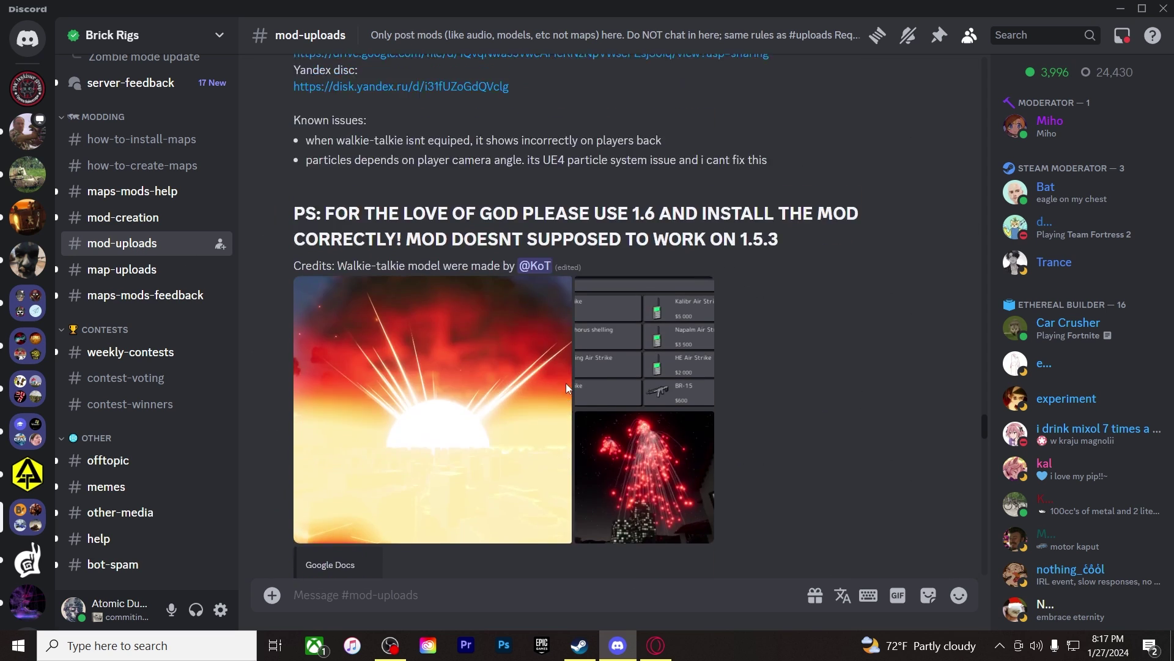
{"action": "scroll", "coordinate": [567, 382], "scroll_direction": "up", "scroll_amount": 5}
{"action": "scroll", "coordinate": [566, 383], "scroll_direction": "up", "scroll_amount": 5}
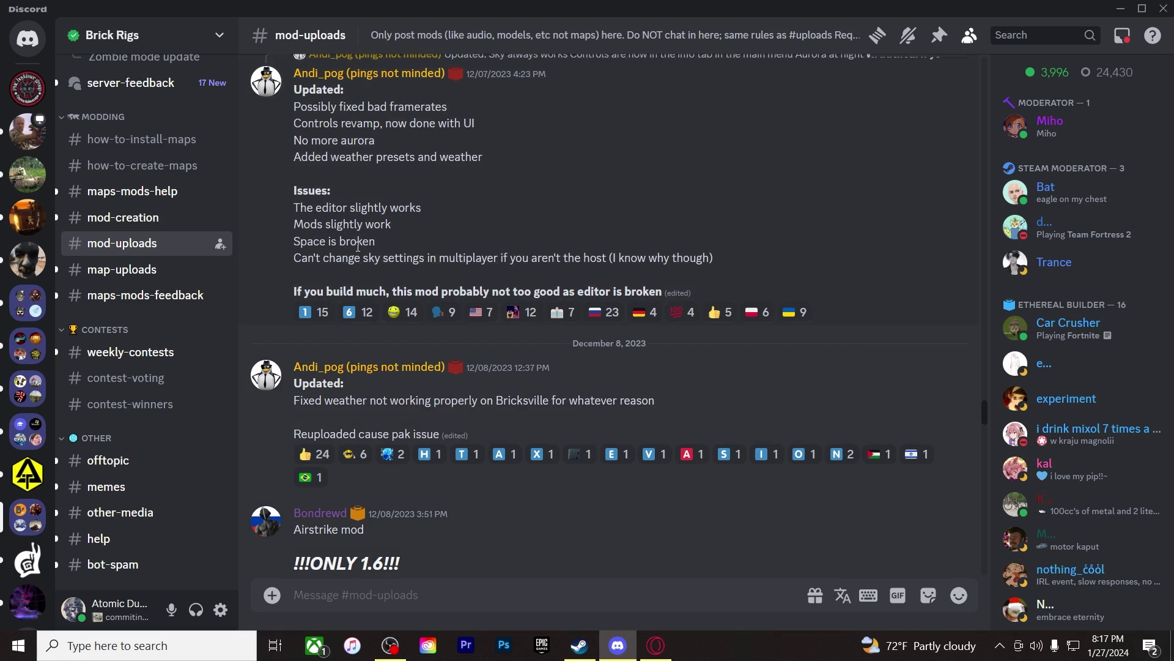
{"action": "scroll", "coordinate": [418, 316], "scroll_direction": "up", "scroll_amount": 5}
{"action": "scroll", "coordinate": [498, 354], "scroll_direction": "up", "scroll_amount": 5}
{"action": "scroll", "coordinate": [551, 350], "scroll_direction": "up", "scroll_amount": 5}
{"action": "scroll", "coordinate": [556, 351], "scroll_direction": "up", "scroll_amount": 3}
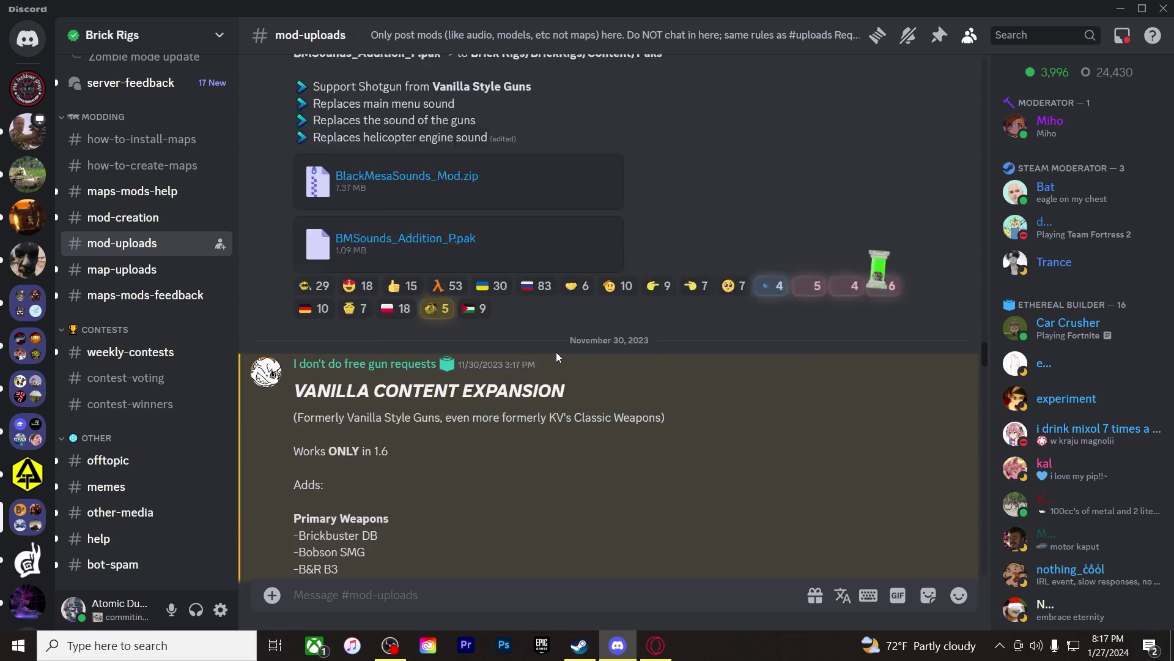
{"action": "scroll", "coordinate": [556, 352], "scroll_direction": "up", "scroll_amount": 5}
{"action": "scroll", "coordinate": [556, 351], "scroll_direction": "up", "scroll_amount": 5}
{"action": "scroll", "coordinate": [555, 351], "scroll_direction": "up", "scroll_amount": 5}
{"action": "scroll", "coordinate": [557, 352], "scroll_direction": "up", "scroll_amount": 5}
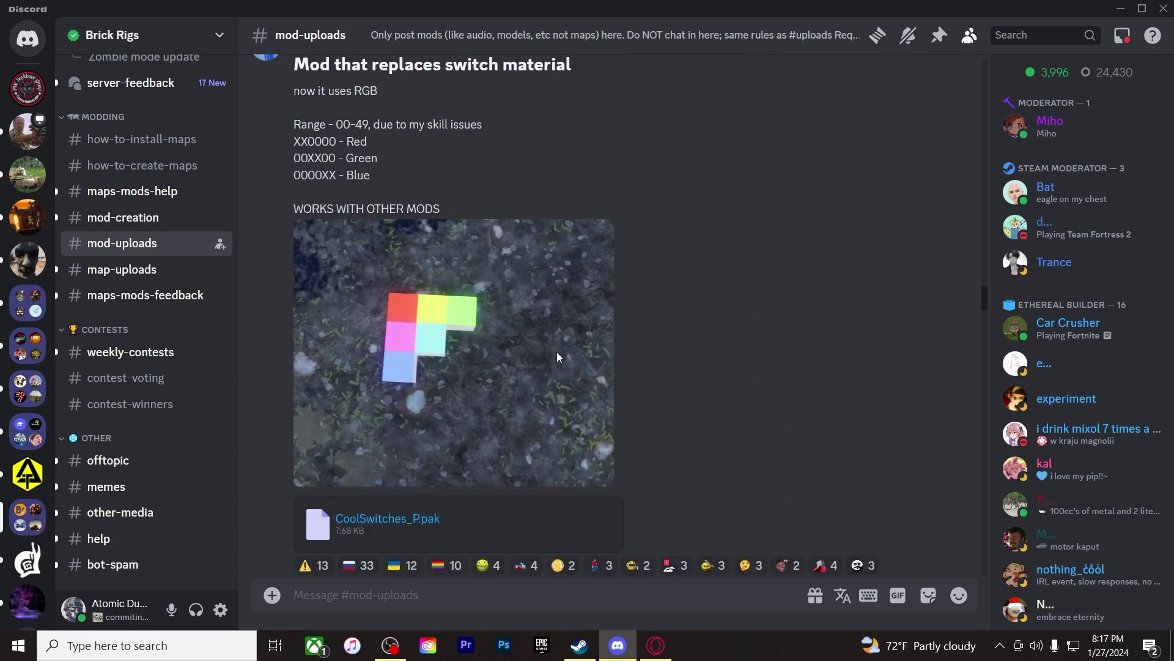
{"action": "scroll", "coordinate": [557, 356], "scroll_direction": "up", "scroll_amount": 5}
{"action": "scroll", "coordinate": [558, 357], "scroll_direction": "up", "scroll_amount": 5}
{"action": "scroll", "coordinate": [559, 357], "scroll_direction": "up", "scroll_amount": 5}
{"action": "scroll", "coordinate": [560, 359], "scroll_direction": "up", "scroll_amount": 5}
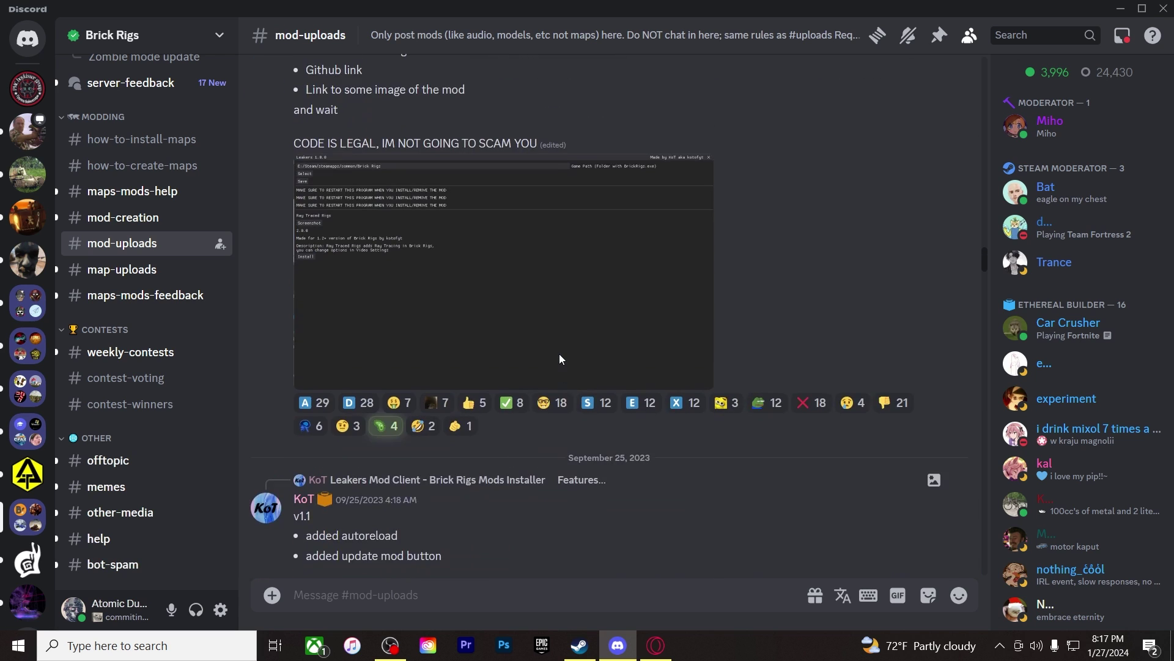
{"action": "scroll", "coordinate": [560, 359], "scroll_direction": "up", "scroll_amount": 5}
{"action": "scroll", "coordinate": [560, 359], "scroll_direction": "up", "scroll_amount": 5}
{"action": "scroll", "coordinate": [560, 359], "scroll_direction": "up", "scroll_amount": 5}
{"action": "scroll", "coordinate": [675, 417], "scroll_direction": "up", "scroll_amount": 3}
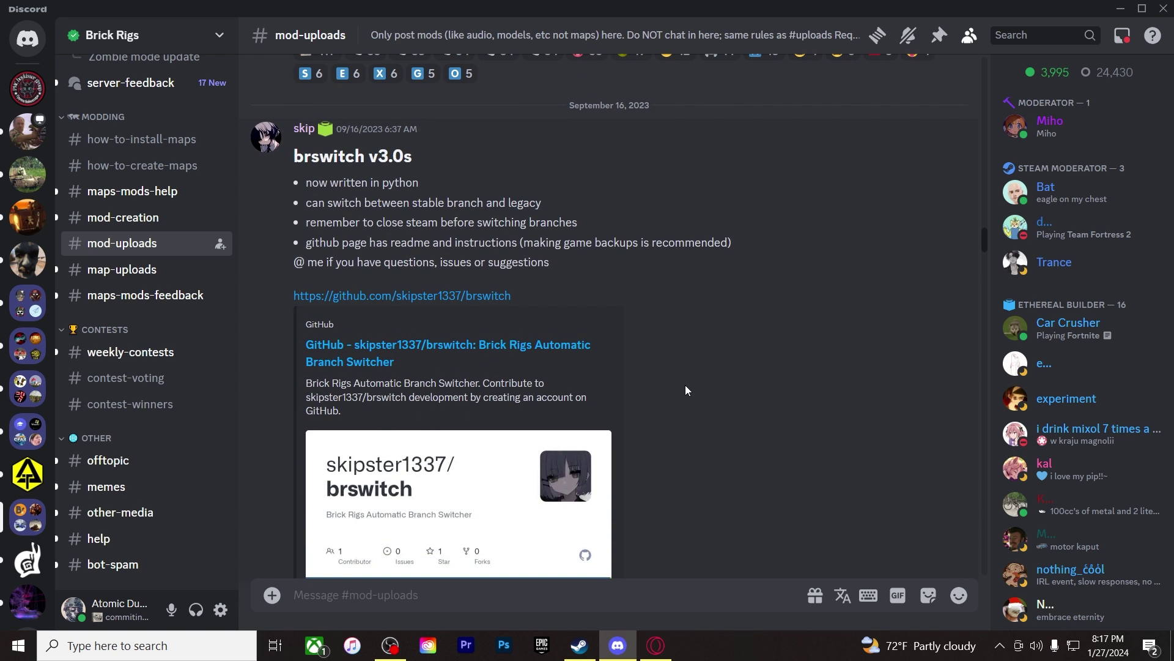
{"action": "scroll", "coordinate": [685, 391], "scroll_direction": "up", "scroll_amount": 5}
{"action": "scroll", "coordinate": [695, 407], "scroll_direction": "up", "scroll_amount": 5}
{"action": "scroll", "coordinate": [722, 440], "scroll_direction": "up", "scroll_amount": 5}
{"action": "scroll", "coordinate": [761, 467], "scroll_direction": "up", "scroll_amount": 3}
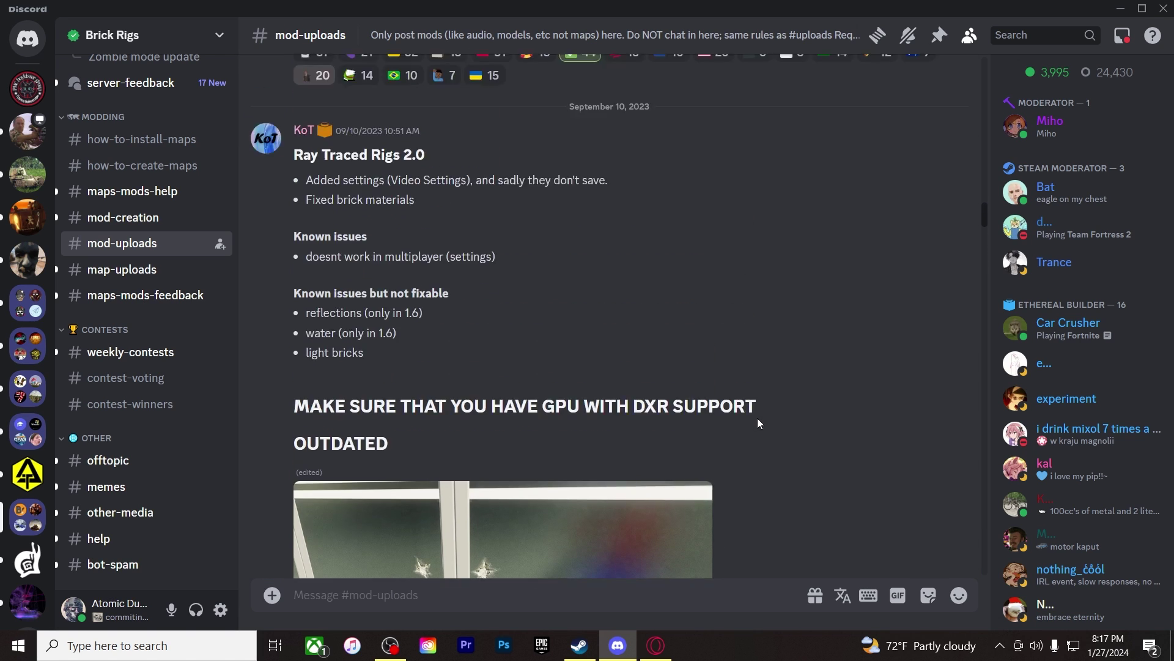
{"action": "scroll", "coordinate": [758, 423], "scroll_direction": "up", "scroll_amount": 5}
{"action": "scroll", "coordinate": [759, 419], "scroll_direction": "up", "scroll_amount": 5}
{"action": "scroll", "coordinate": [757, 423], "scroll_direction": "up", "scroll_amount": 3}
{"action": "scroll", "coordinate": [758, 423], "scroll_direction": "up", "scroll_amount": 5}
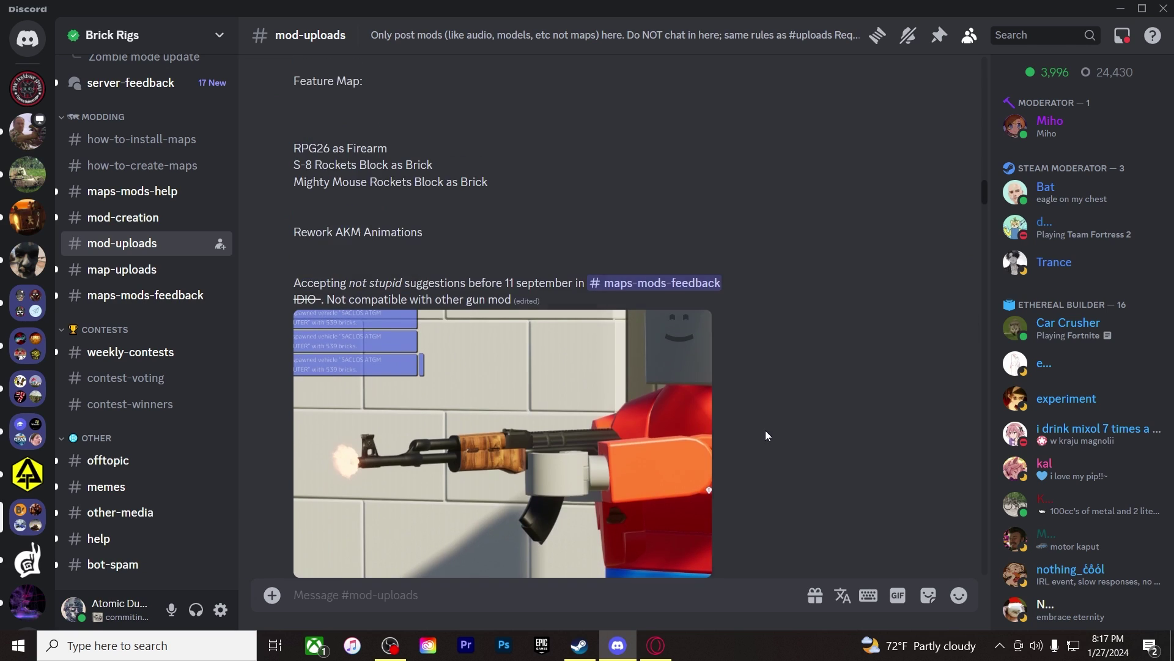
{"action": "scroll", "coordinate": [765, 431], "scroll_direction": "up", "scroll_amount": 5}
{"action": "scroll", "coordinate": [668, 403], "scroll_direction": "up", "scroll_amount": 5}
{"action": "scroll", "coordinate": [642, 367], "scroll_direction": "up", "scroll_amount": 5}
{"action": "scroll", "coordinate": [568, 350], "scroll_direction": "up", "scroll_amount": 3}
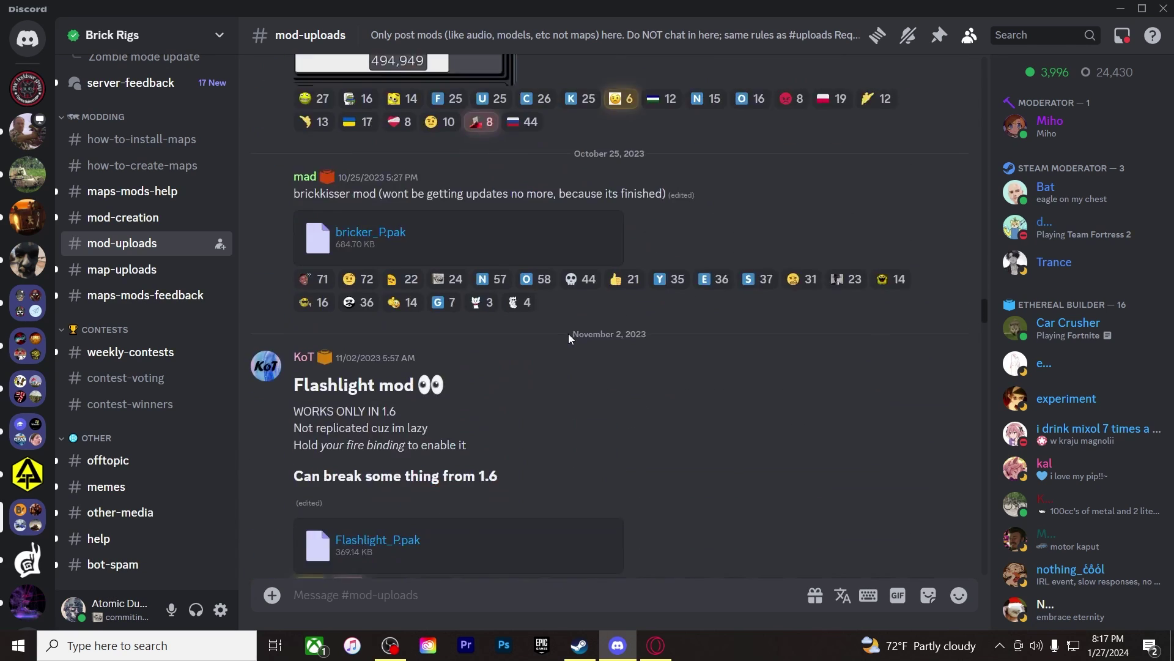
{"action": "scroll", "coordinate": [569, 338], "scroll_direction": "down", "scroll_amount": 5}
{"action": "scroll", "coordinate": [571, 324], "scroll_direction": "down", "scroll_amount": 5}
{"action": "scroll", "coordinate": [563, 357], "scroll_direction": "down", "scroll_amount": 3}
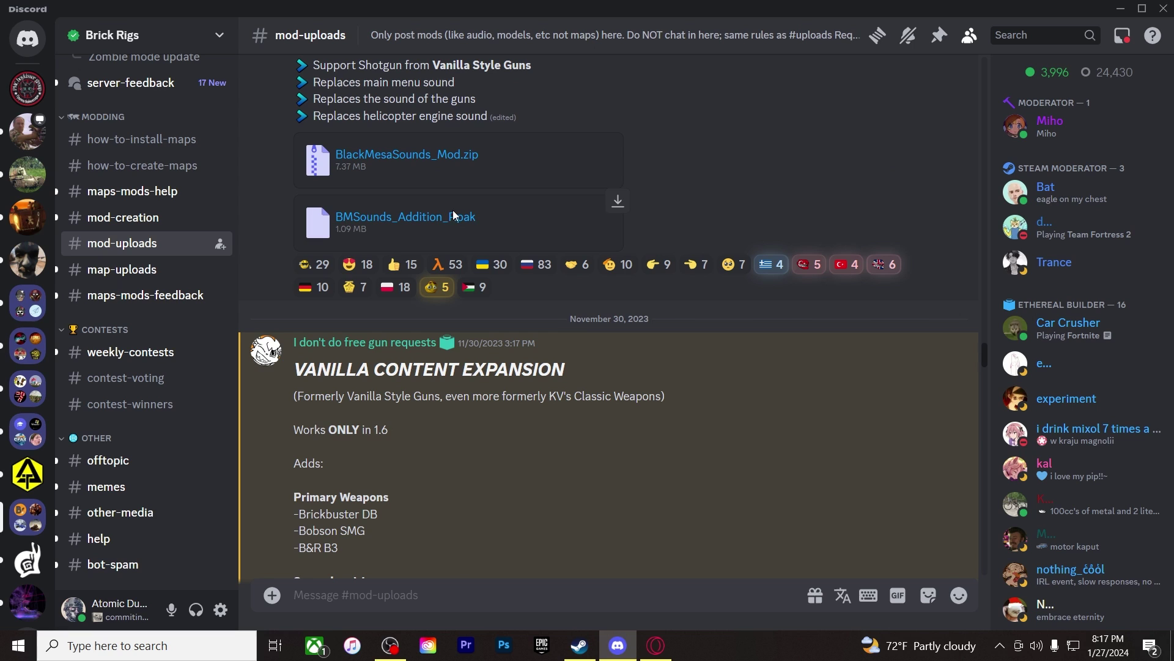
{"action": "scroll", "coordinate": [425, 201], "scroll_direction": "down", "scroll_amount": 5}
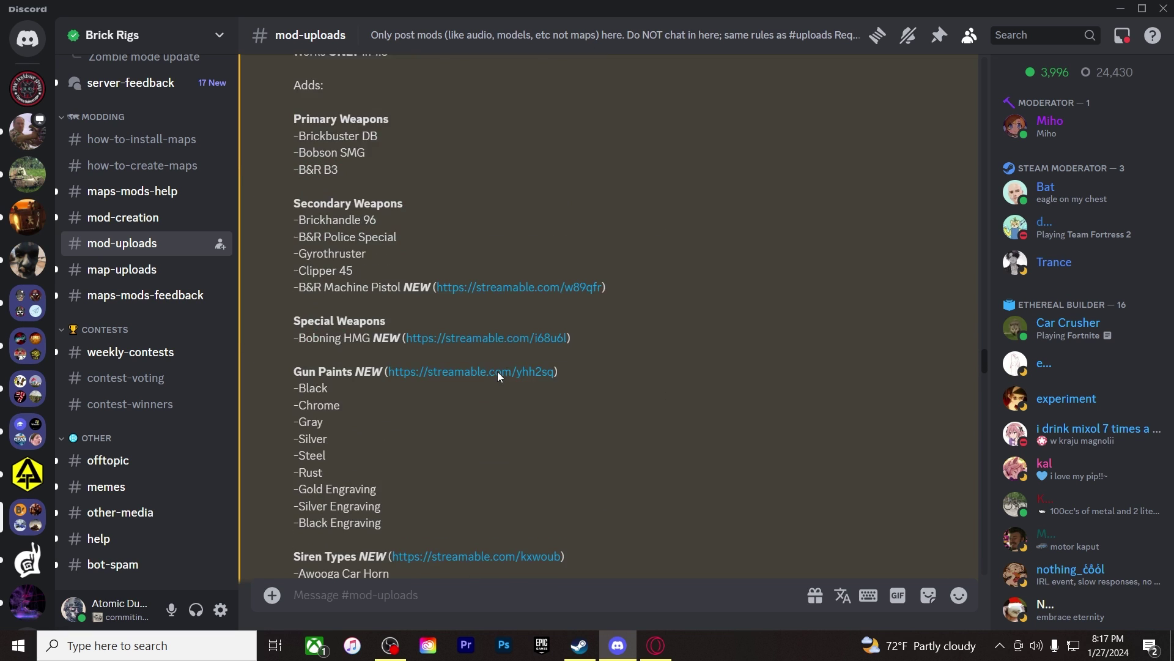
{"action": "scroll", "coordinate": [497, 372], "scroll_direction": "down", "scroll_amount": 5}
{"action": "scroll", "coordinate": [496, 348], "scroll_direction": "down", "scroll_amount": 5}
{"action": "scroll", "coordinate": [494, 328], "scroll_direction": "down", "scroll_amount": 5}
{"action": "scroll", "coordinate": [452, 326], "scroll_direction": "down", "scroll_amount": 5}
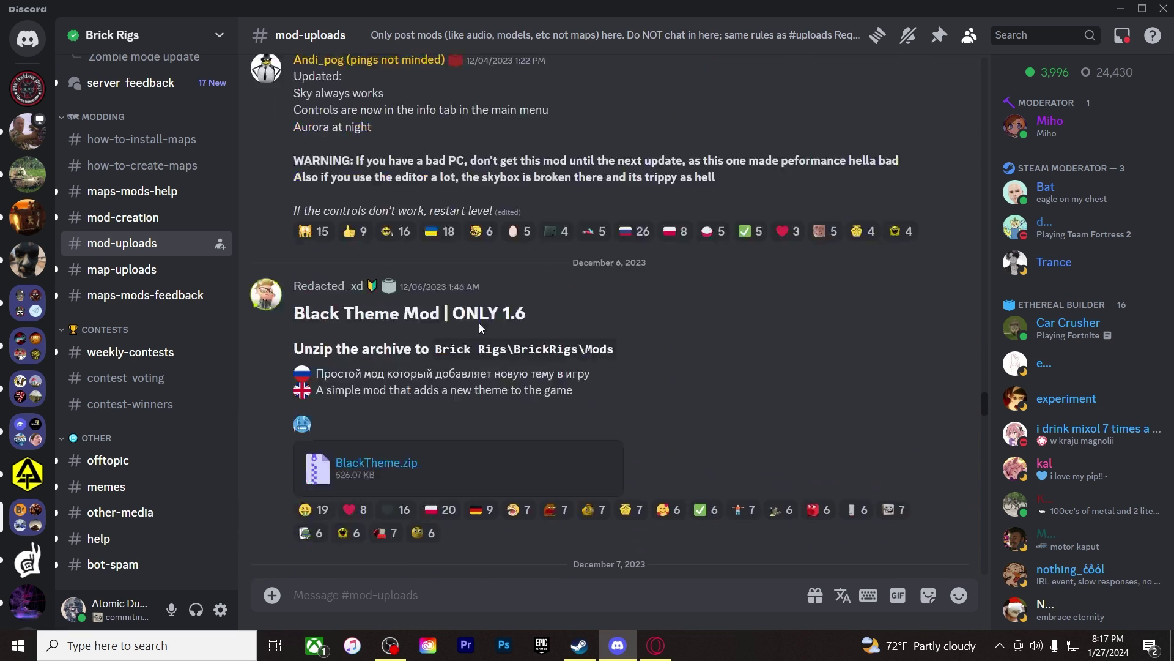
{"action": "scroll", "coordinate": [444, 302], "scroll_direction": "up", "scroll_amount": 2}
{"action": "scroll", "coordinate": [440, 294], "scroll_direction": "down", "scroll_amount": 2}
{"action": "scroll", "coordinate": [438, 292], "scroll_direction": "down", "scroll_amount": 3}
{"action": "scroll", "coordinate": [448, 316], "scroll_direction": "down", "scroll_amount": 3}
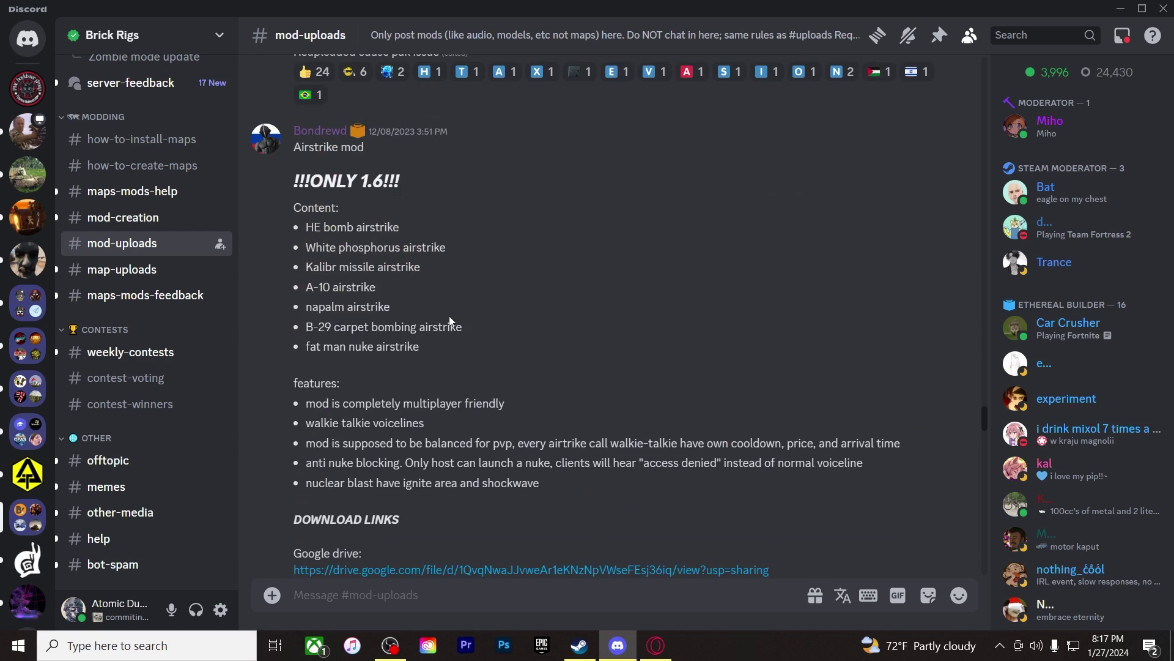
{"action": "scroll", "coordinate": [443, 318], "scroll_direction": "up", "scroll_amount": 4}
{"action": "scroll", "coordinate": [379, 323], "scroll_direction": "up", "scroll_amount": 2}
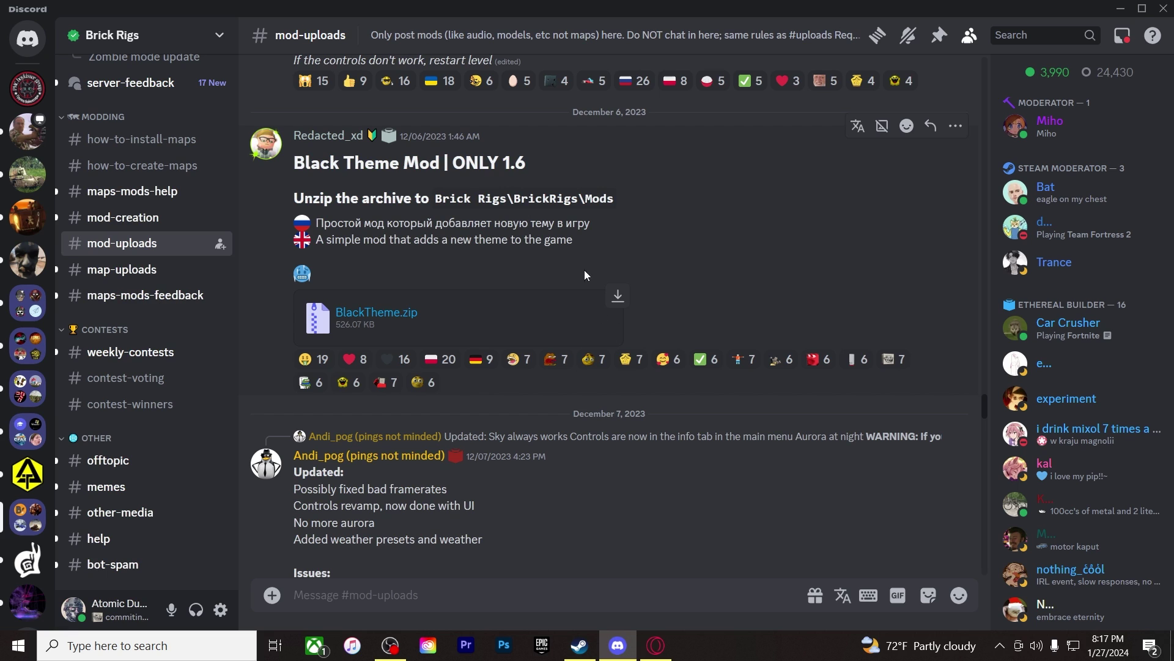
{"action": "scroll", "coordinate": [443, 279], "scroll_direction": "up", "scroll_amount": 4}
{"action": "scroll", "coordinate": [450, 294], "scroll_direction": "up", "scroll_amount": 3}
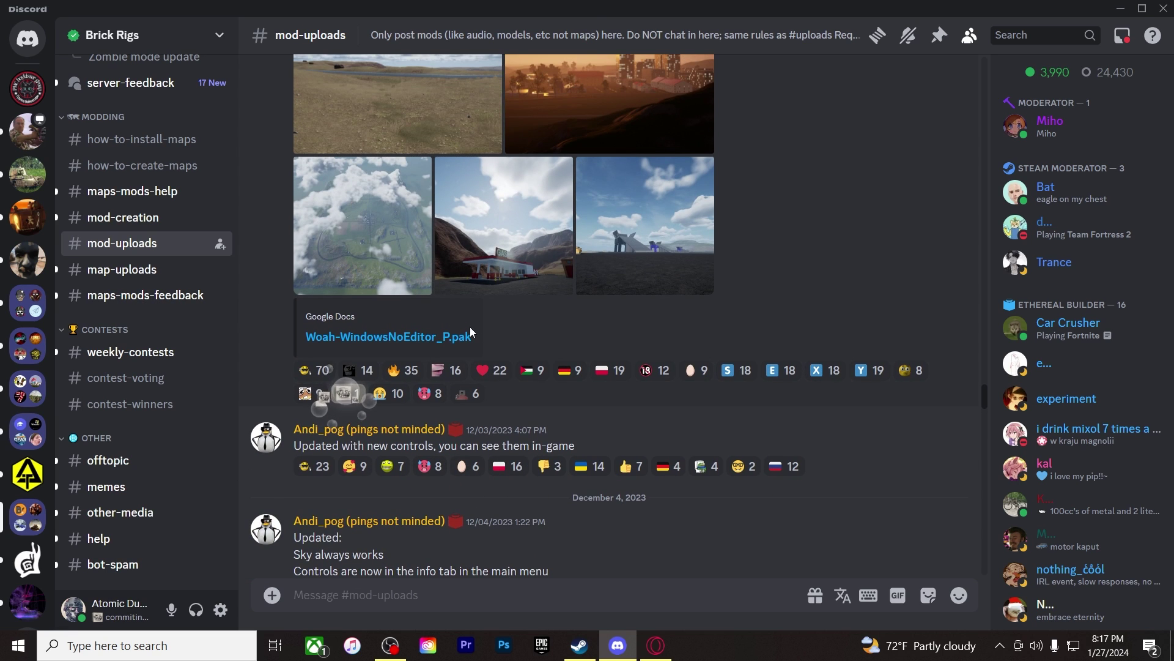
- Download the 474 MB Woah-WindowsNoEditor_P.pak map from Drive and reveal it in Downloads
{"action": "left_click", "coordinate": [439, 341]}
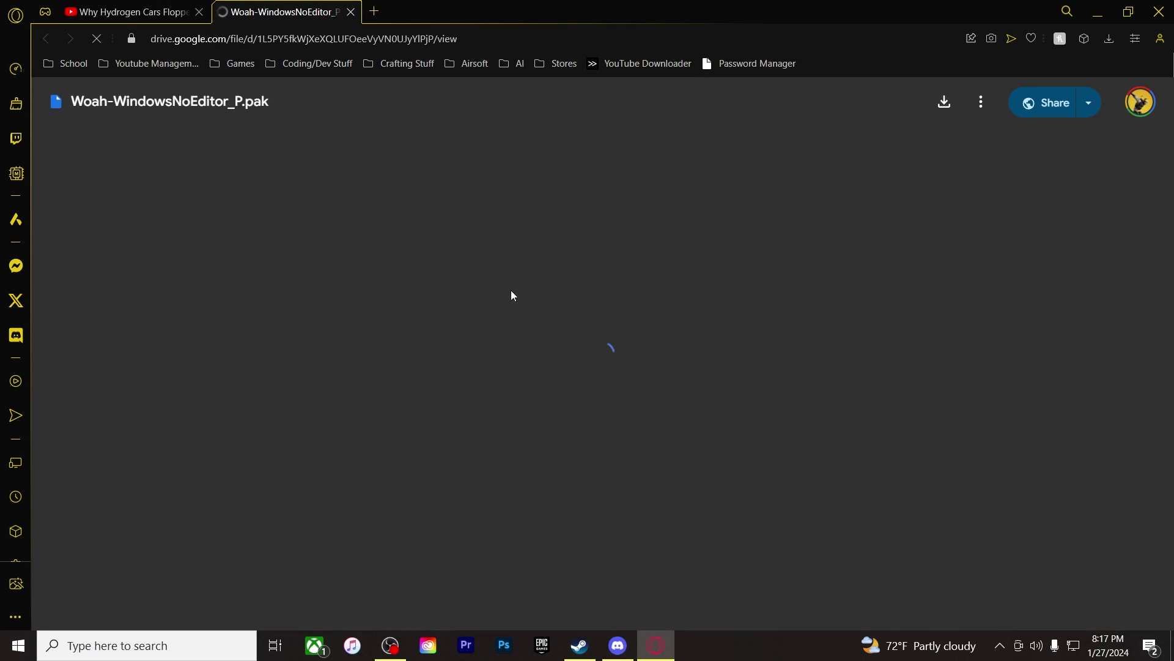
{"action": "left_click", "coordinate": [598, 358]}
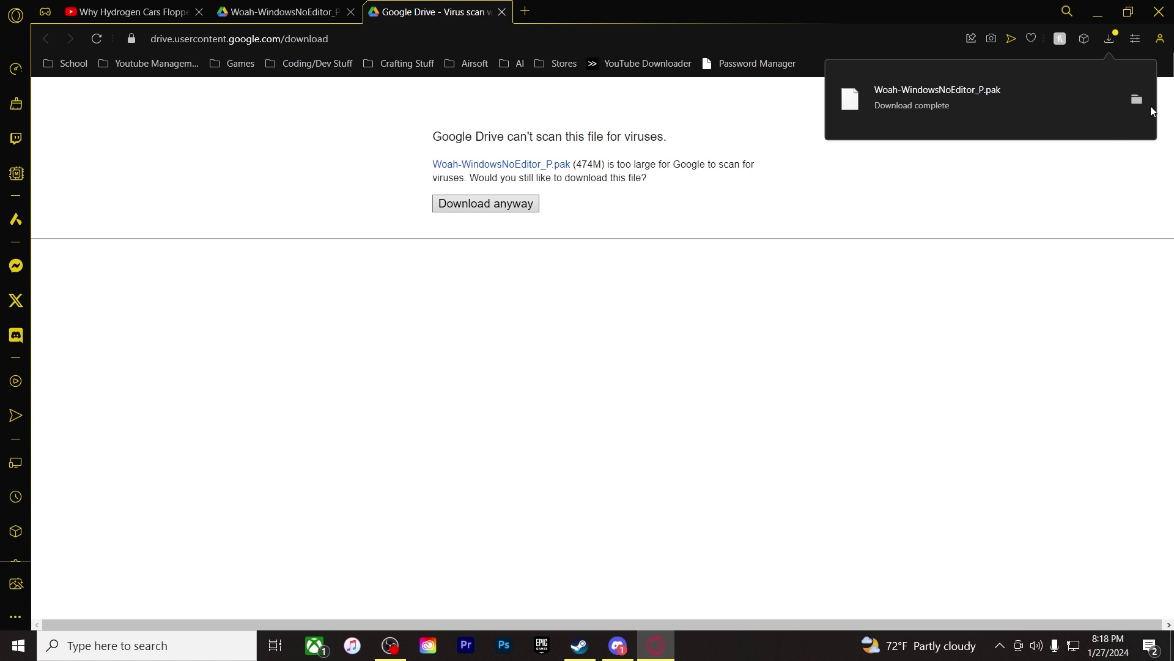
{"action": "left_click", "coordinate": [1137, 100]}
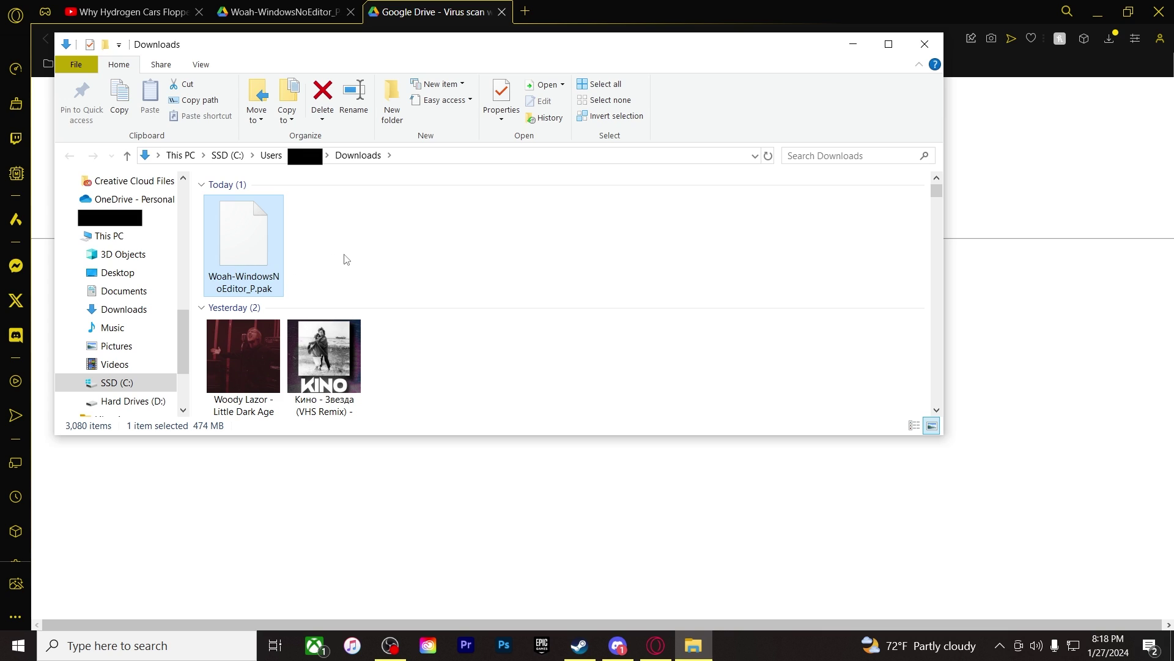
- Deselect the downloaded Woah .pak file in the Downloads folder
{"action": "left_click", "coordinate": [487, 263]}
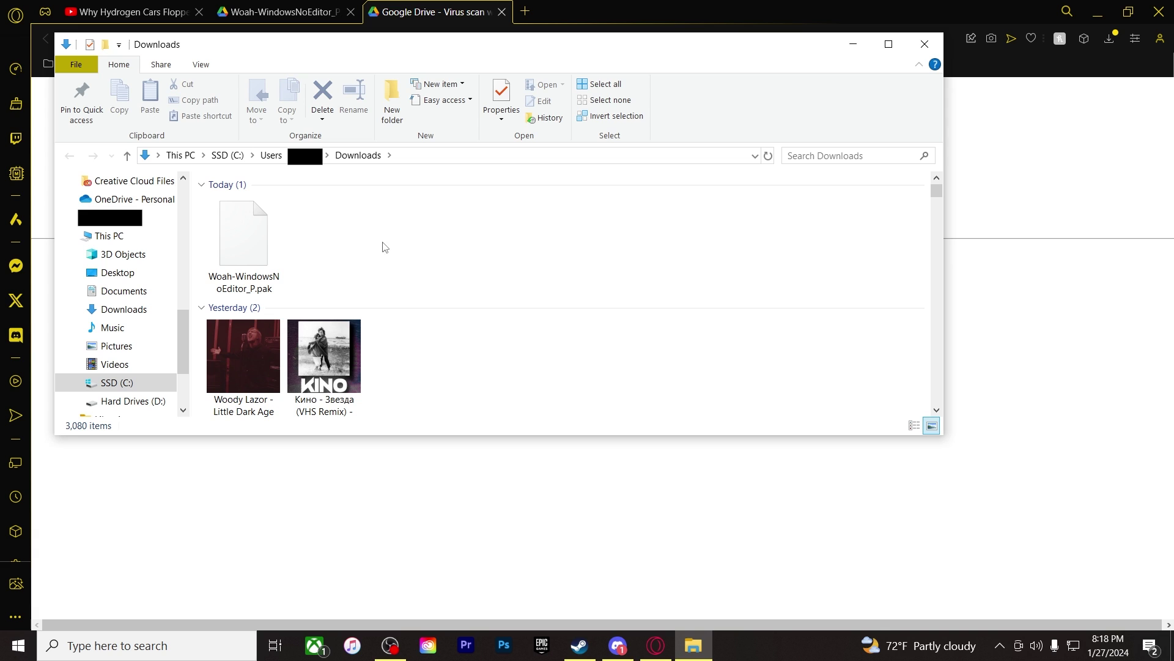
- Open Brick Rigs' local install folder through Steam's Manage > Browse local files
{"action": "left_click", "coordinate": [581, 642]}
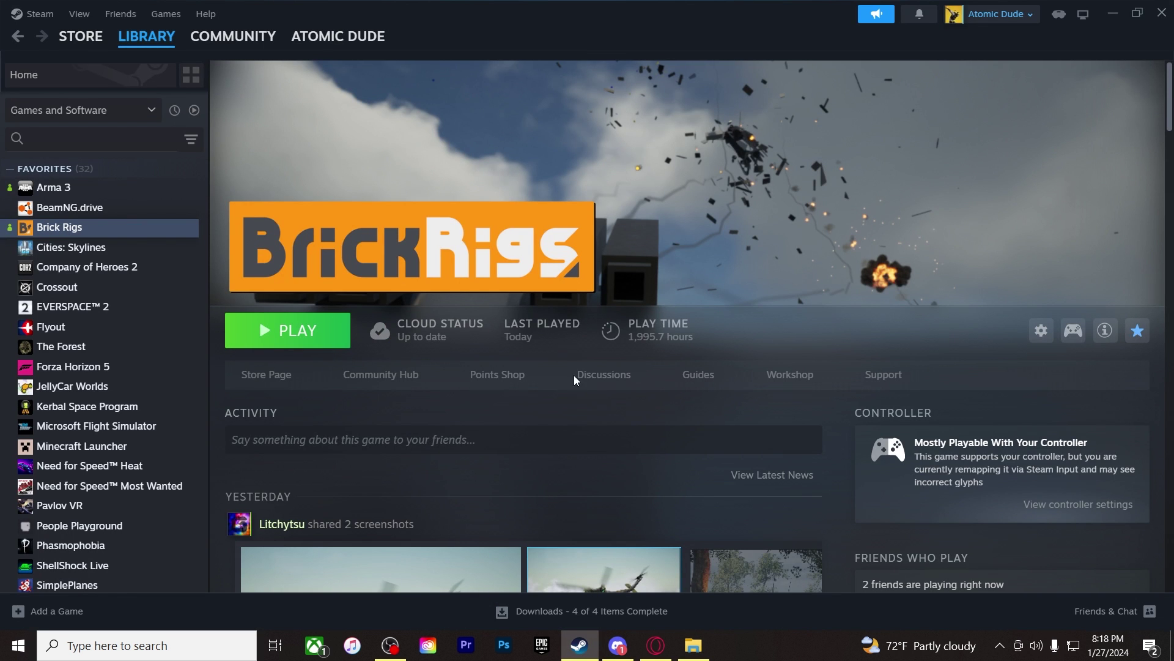
{"action": "left_click", "coordinate": [1042, 329]}
{"action": "mouse_move", "coordinate": [1064, 409]}
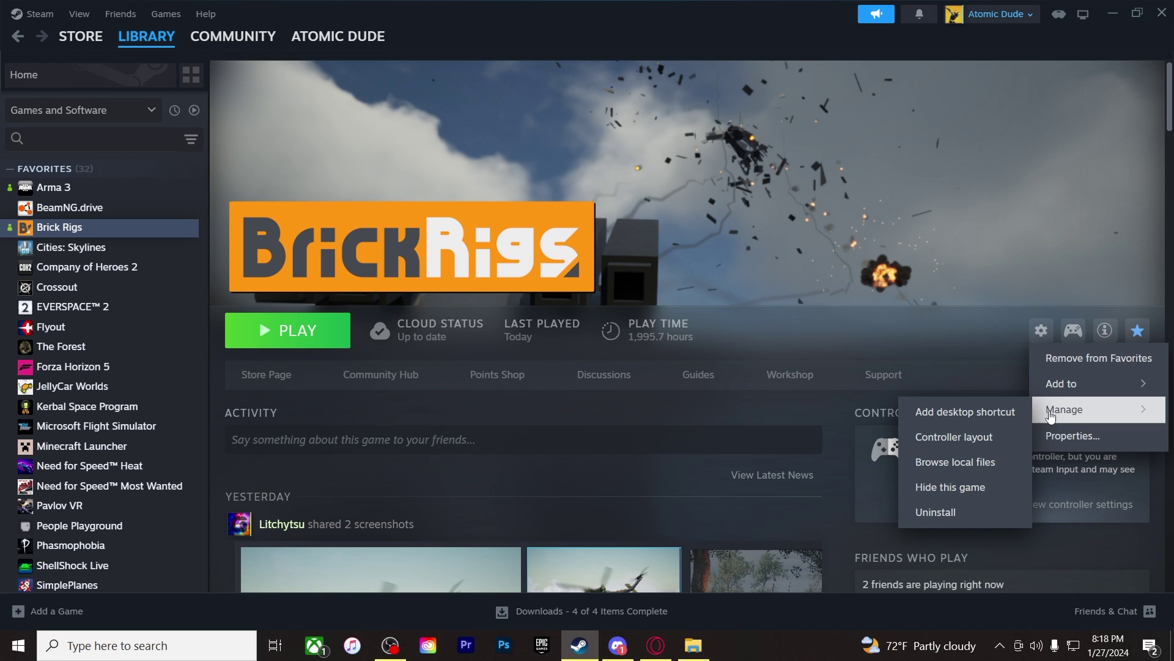
{"action": "left_click", "coordinate": [980, 475]}
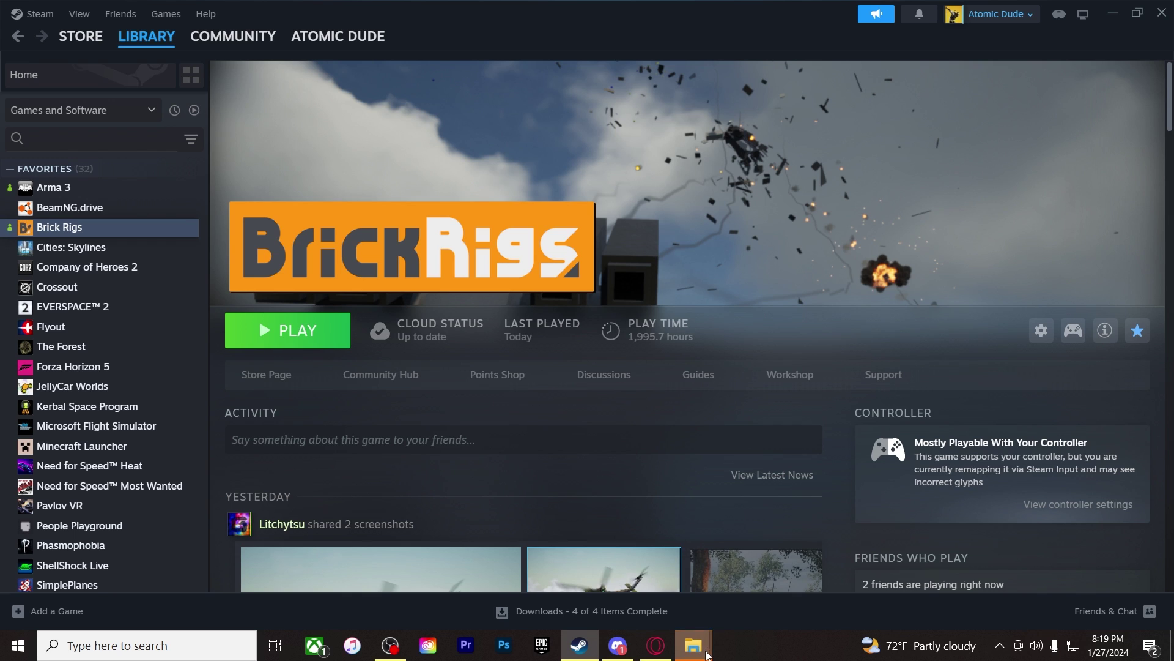
{"action": "mouse_move", "coordinate": [693, 645]}
{"action": "left_click", "coordinate": [767, 557]}
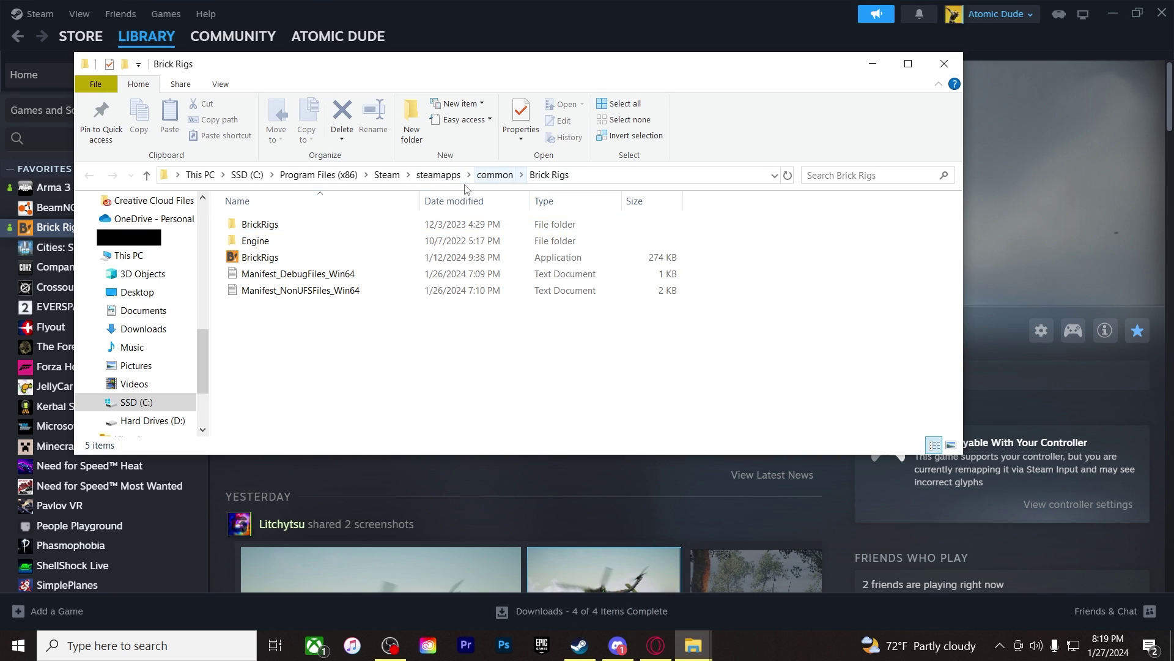
- Navigate to BrickRigs\Content\Paks, briefly checking the ~mods folder
{"action": "double_click", "coordinate": [360, 225]}
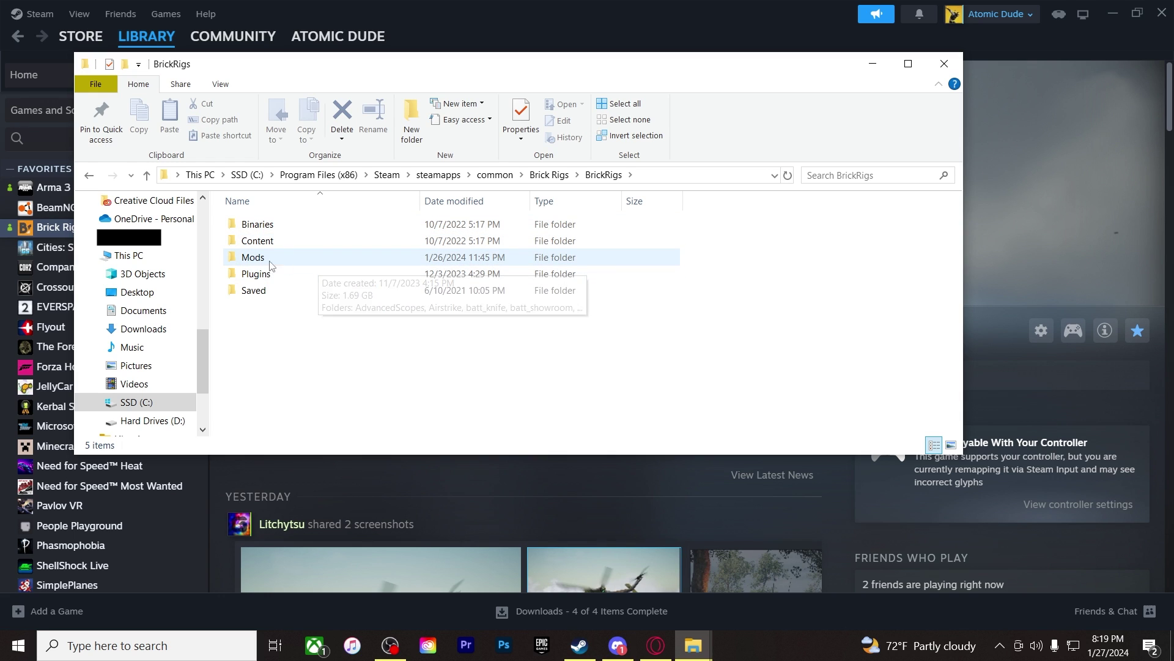
{"action": "mouse_move", "coordinate": [253, 257]}
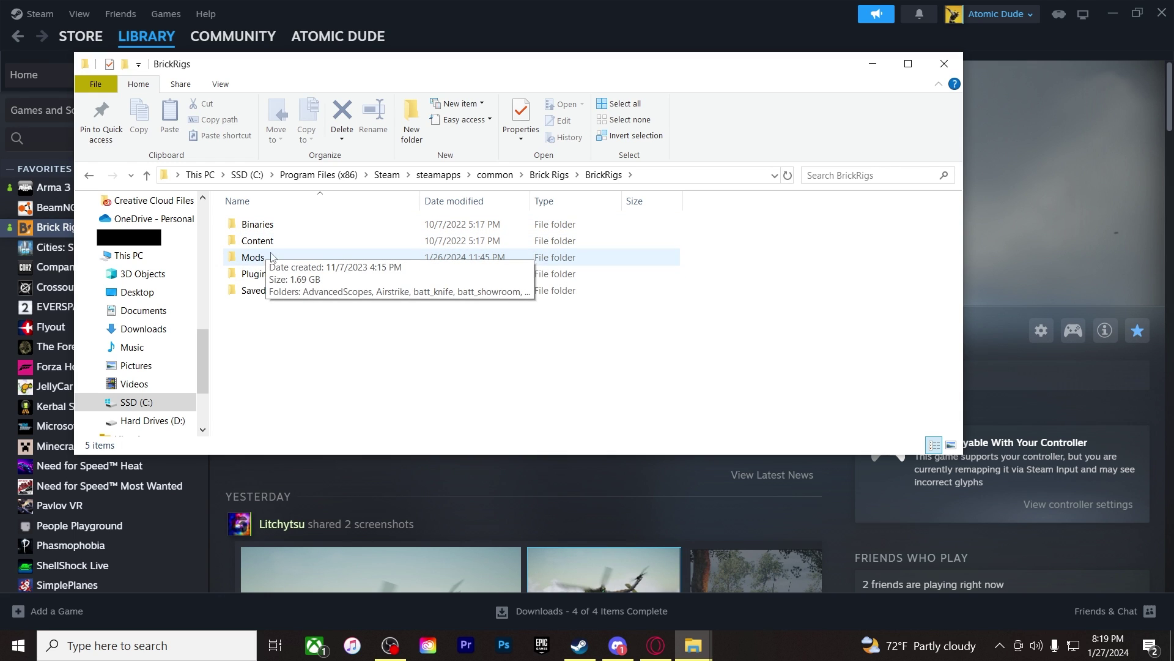
{"action": "left_click", "coordinate": [269, 246]}
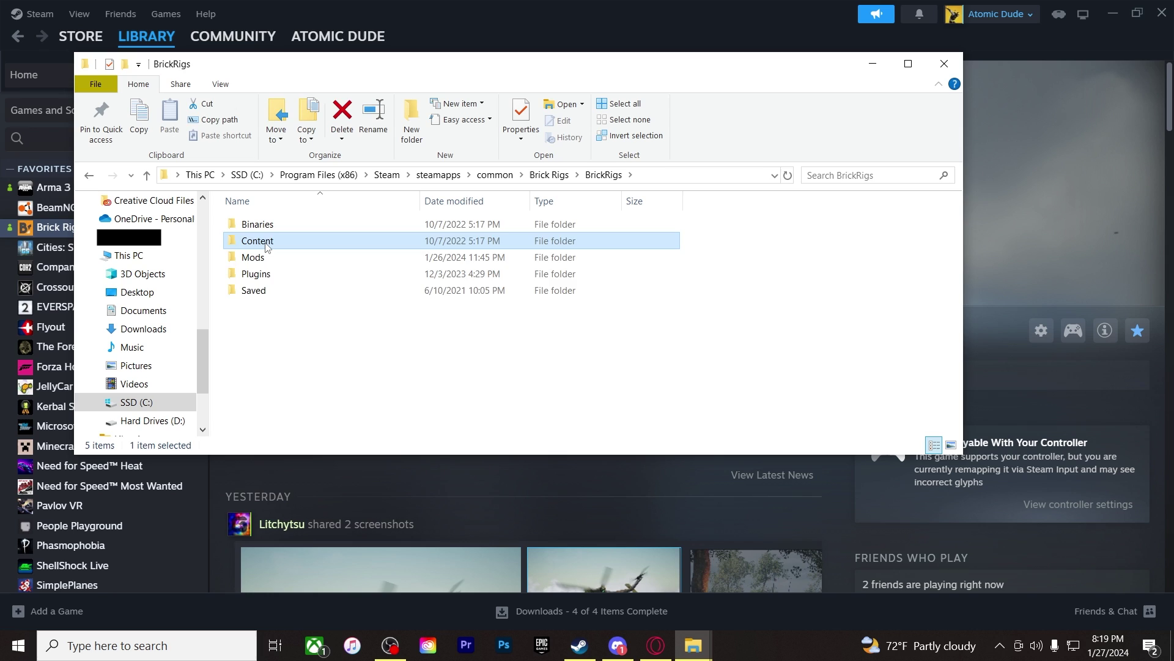
{"action": "double_click", "coordinate": [268, 244]}
{"action": "double_click", "coordinate": [271, 257]}
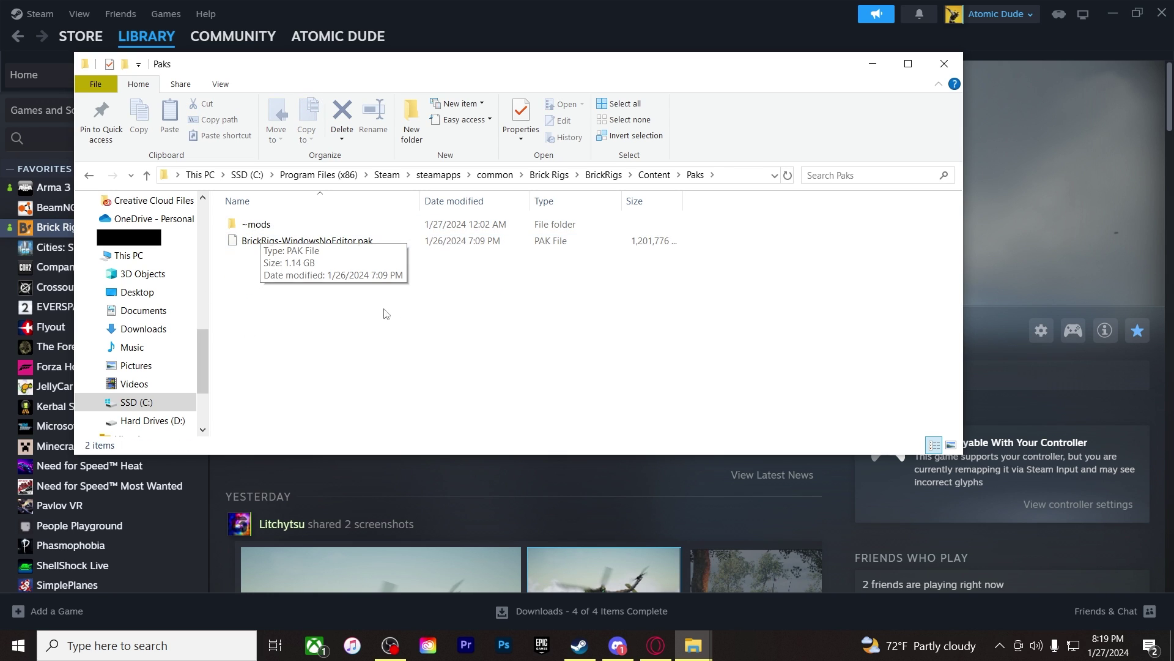
{"action": "double_click", "coordinate": [249, 227]}
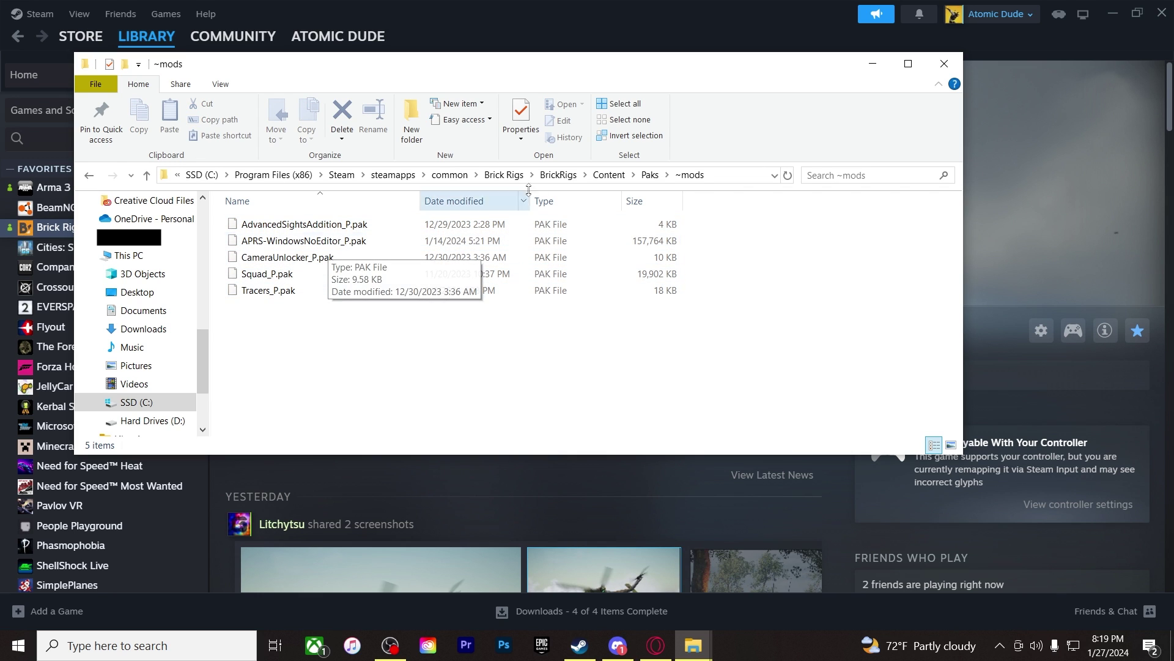
{"action": "left_click", "coordinate": [650, 175]}
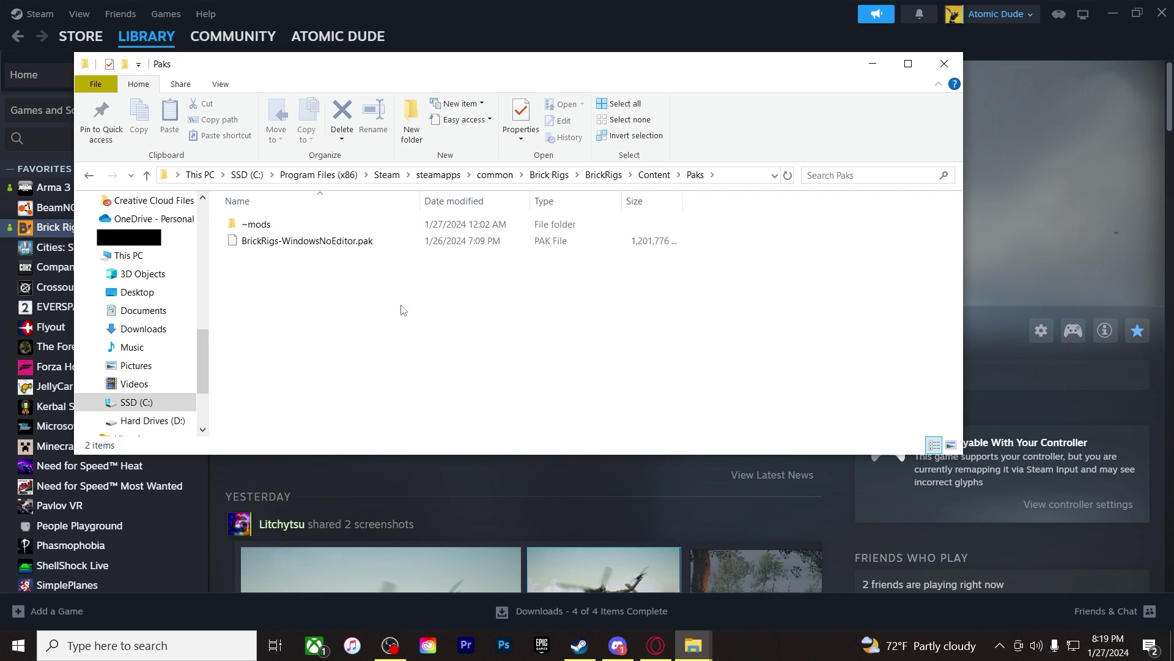
- Drag Woah-WindowsNoEditor_P.pak from Downloads into the Paks folder
{"action": "mouse_move", "coordinate": [693, 645]}
{"action": "left_click", "coordinate": [624, 587]}
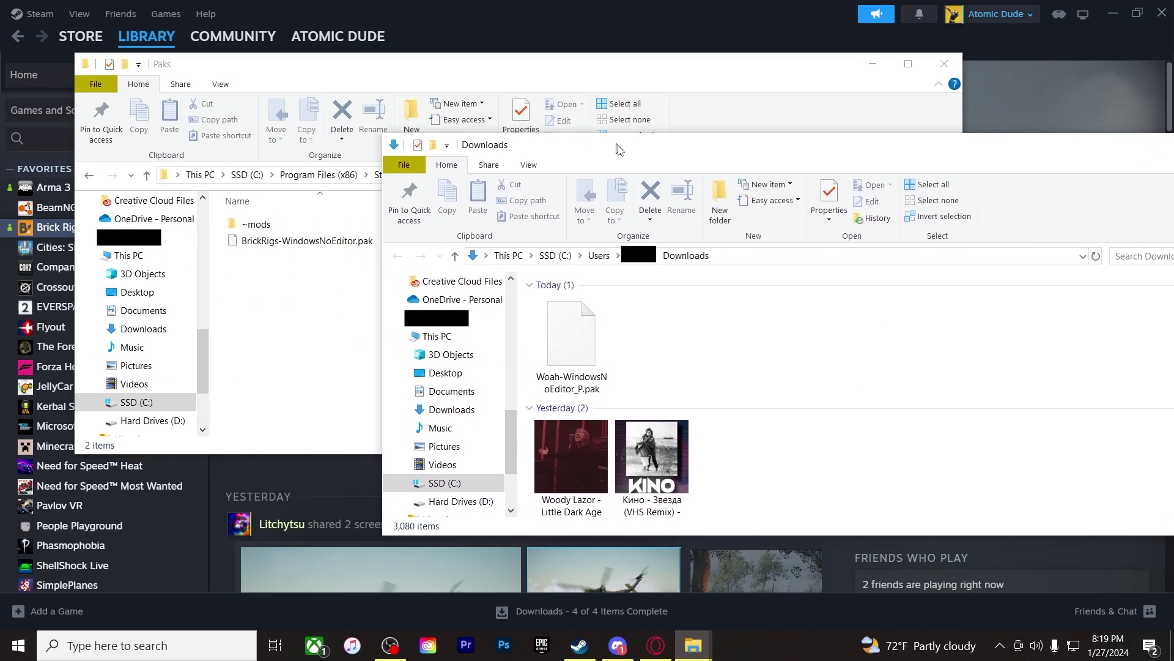
{"action": "left_click_drag", "start_coordinate": [286, 50], "coordinate": [709, 226]}
{"action": "left_click", "coordinate": [690, 415]}
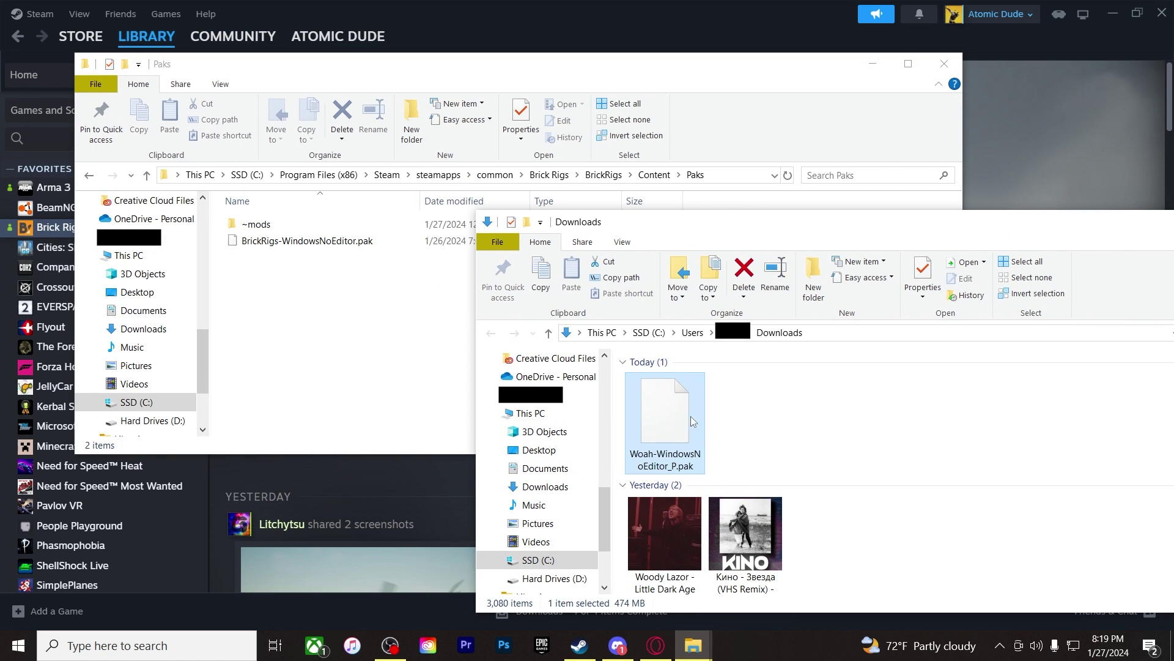
{"action": "left_click_drag", "start_coordinate": [373, 316], "coordinate": [401, 341]}
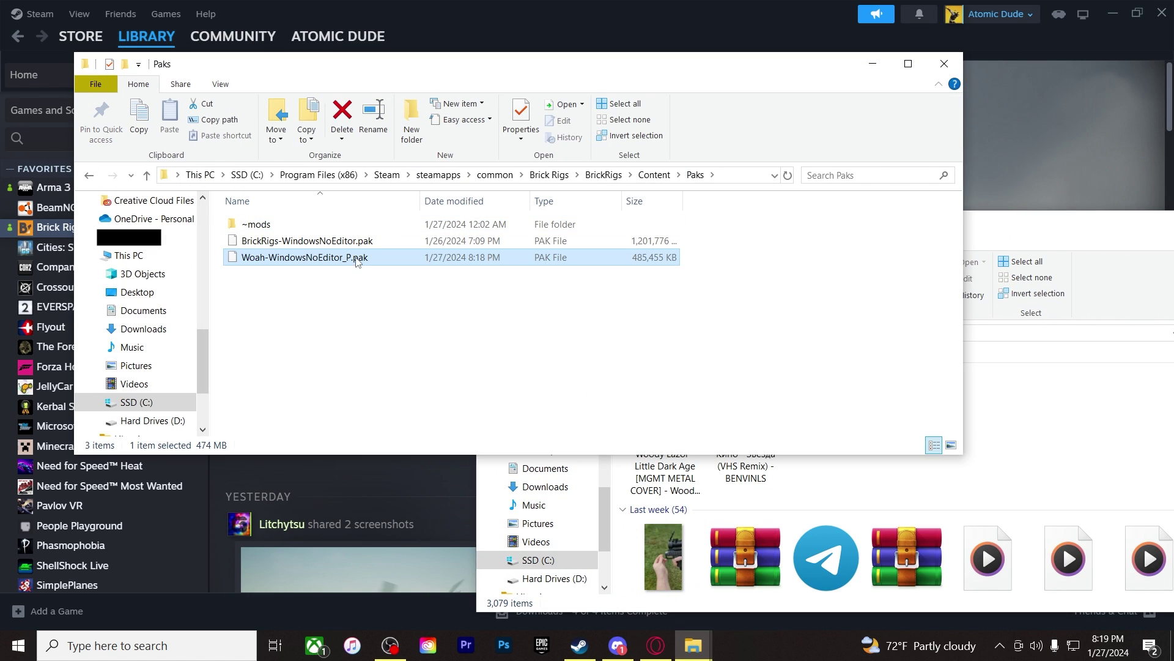
{"action": "left_click", "coordinate": [375, 283]}
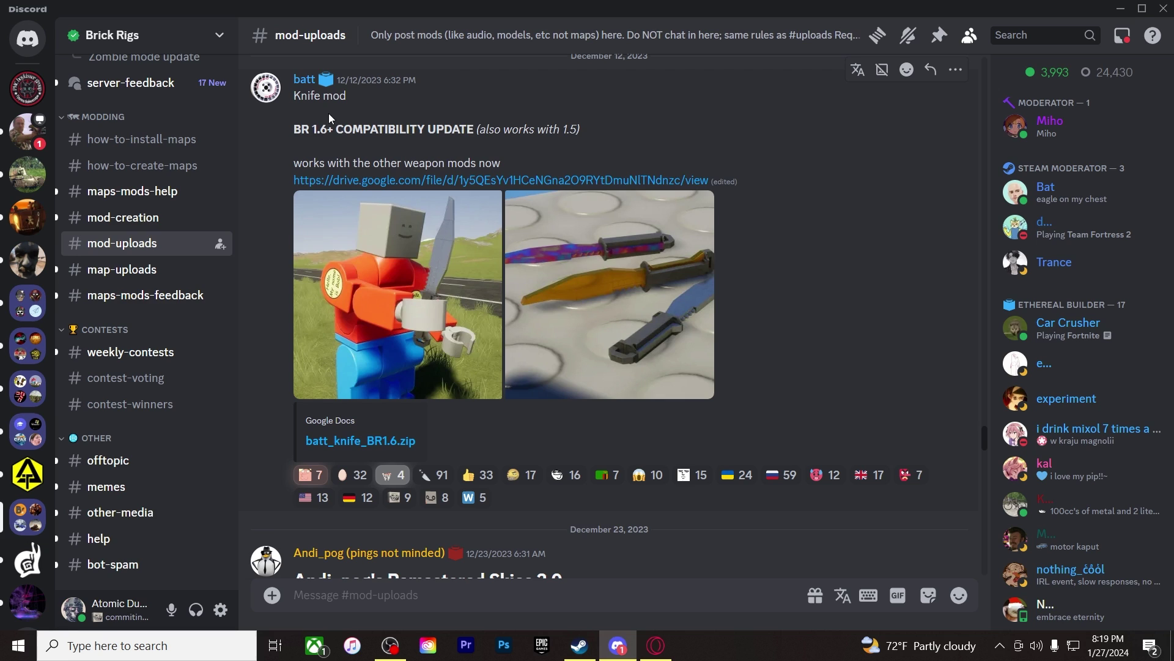
- Download batt_knife_BR1.6.zip from the Knife mod's Drive link and show it in Downloads
{"action": "left_click", "coordinate": [416, 181]}
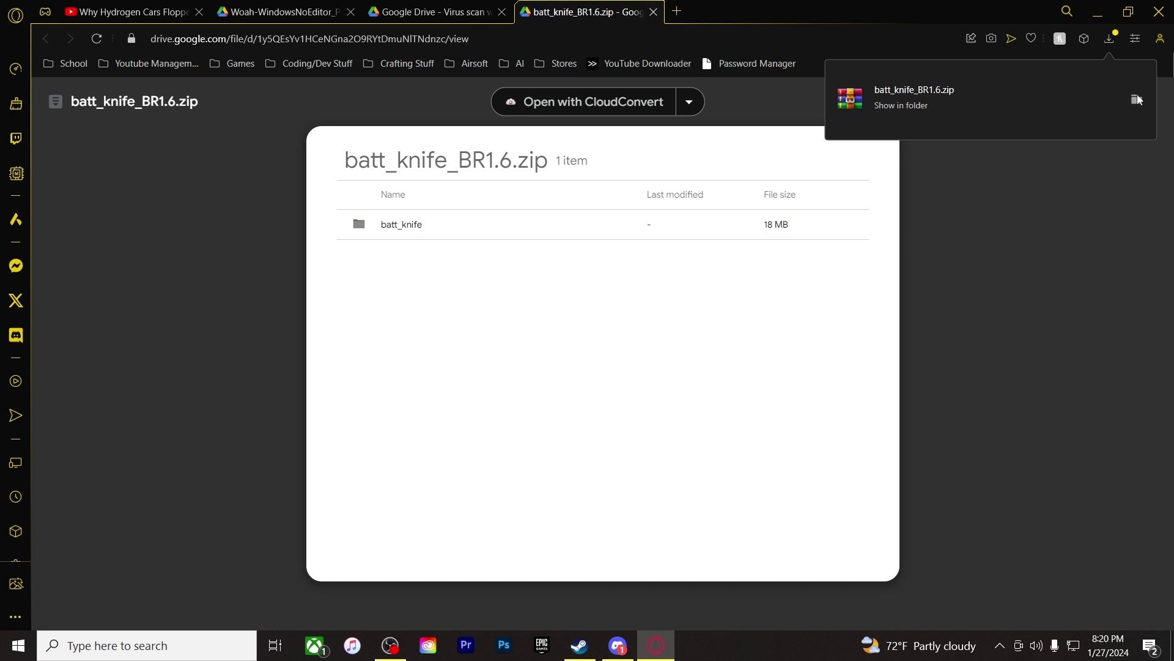
{"action": "left_click", "coordinate": [1136, 99]}
- Open the knife zip, inspect the batt_knife folder, and return to the archive root
{"action": "double_click", "coordinate": [489, 403]}
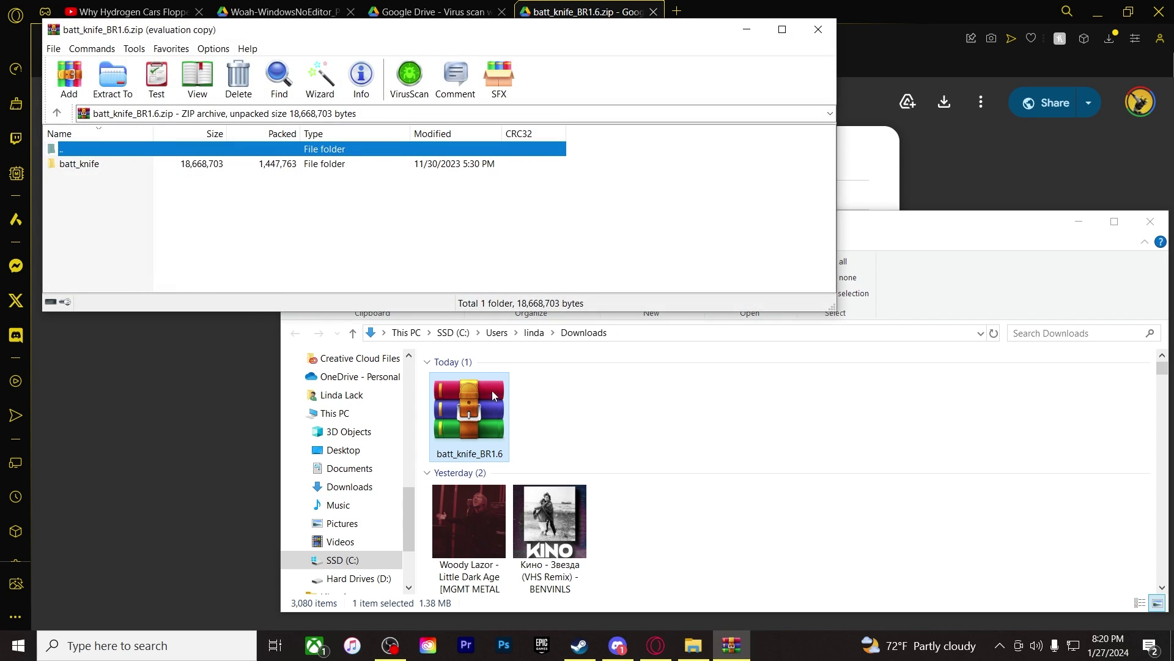
{"action": "double_click", "coordinate": [236, 167]}
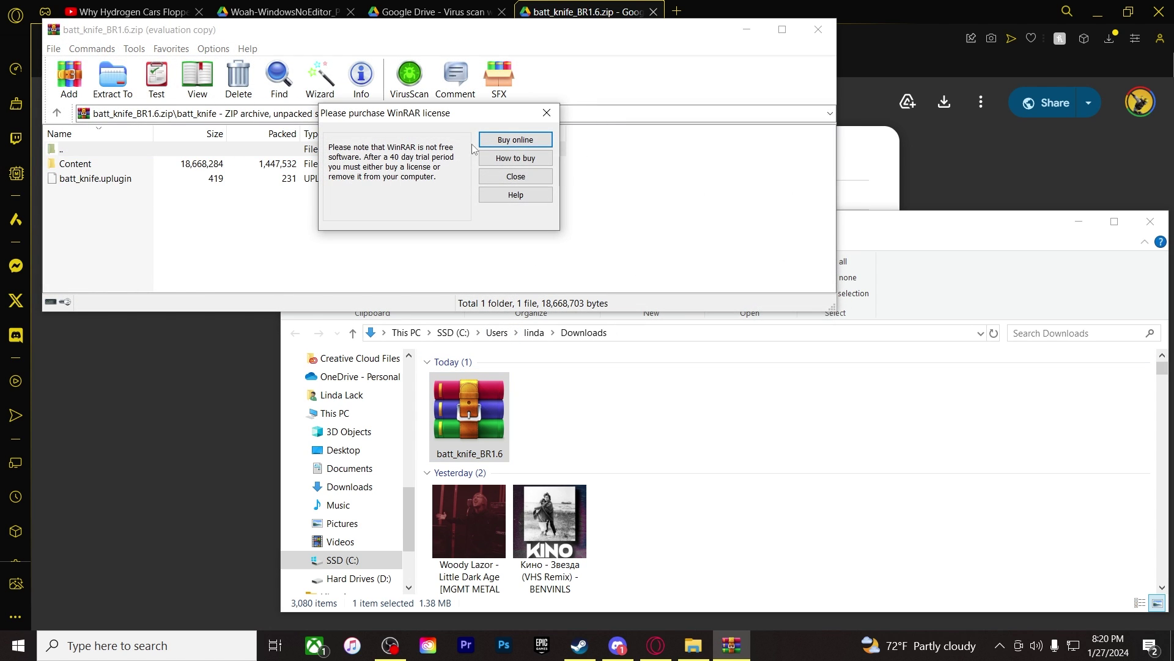
{"action": "left_click", "coordinate": [499, 176]}
{"action": "double_click", "coordinate": [152, 152]}
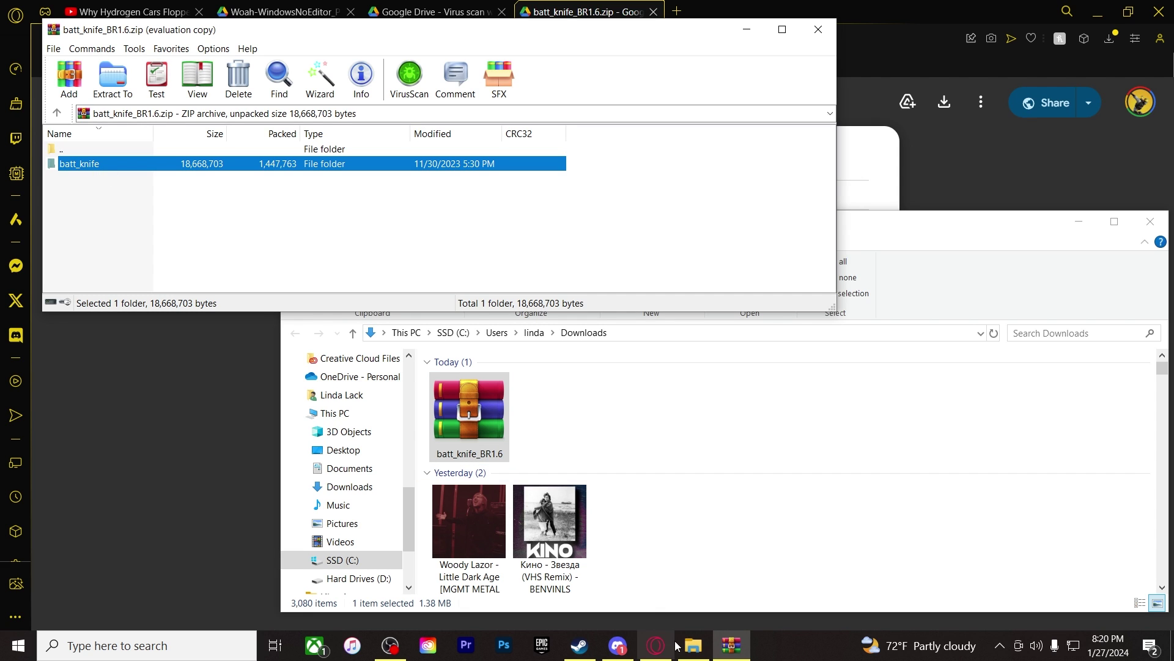
- Close Downloads and reopen Brick Rigs' install folder from Steam
{"action": "mouse_move", "coordinate": [693, 645]}
{"action": "left_click", "coordinate": [763, 543]}
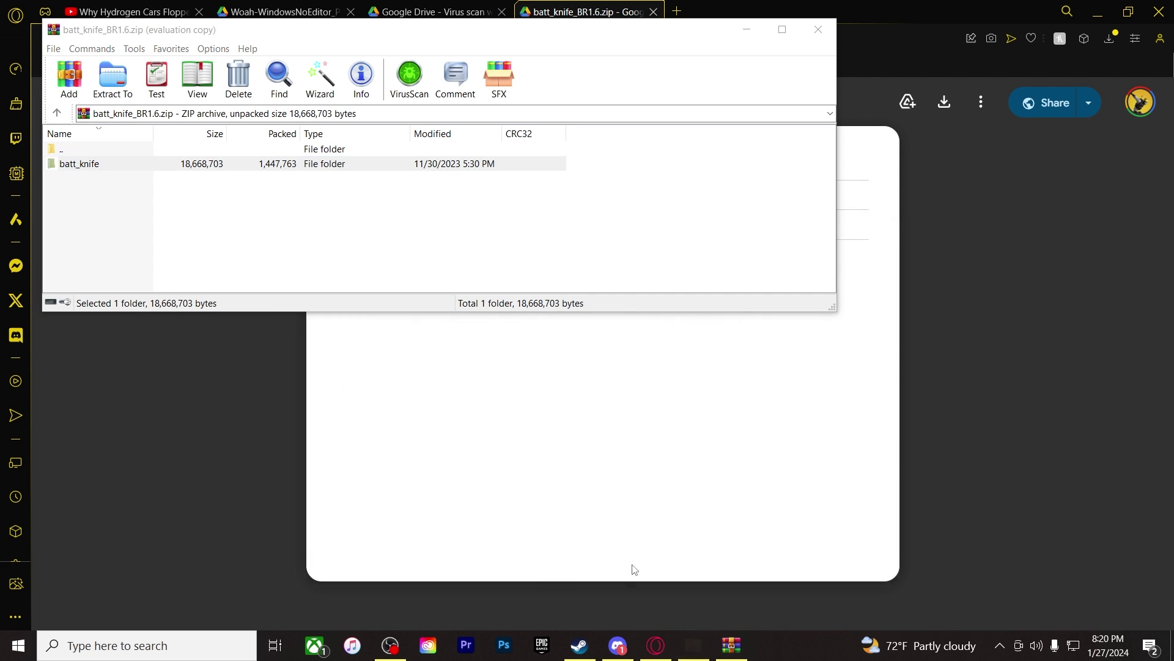
{"action": "left_click", "coordinate": [585, 647]}
{"action": "left_click", "coordinate": [1042, 330]}
{"action": "mouse_move", "coordinate": [1097, 410]}
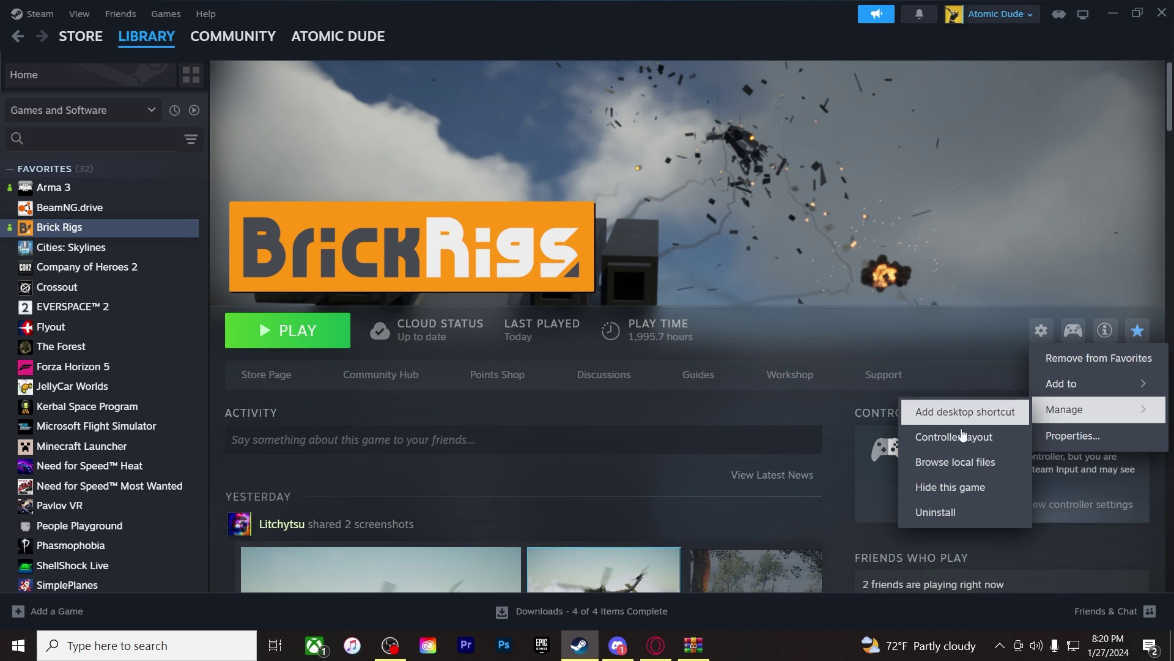
{"action": "left_click", "coordinate": [960, 463]}
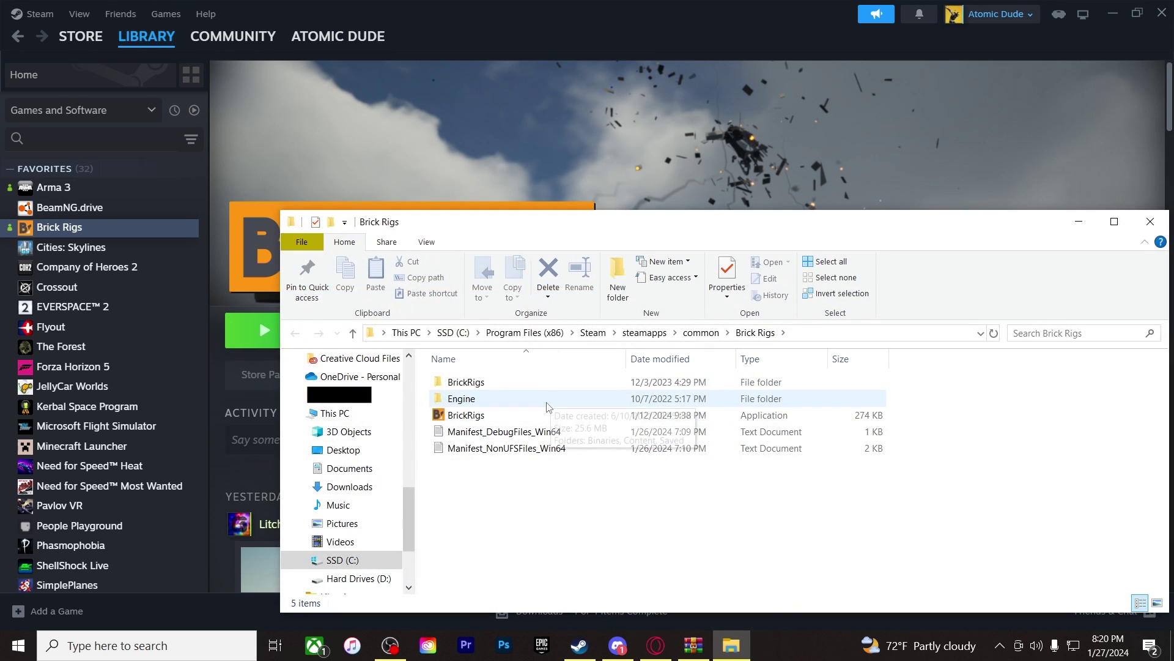
- Enter BrickRigs, delete an accidental New folder, and open the Mods folder
{"action": "double_click", "coordinate": [496, 382]}
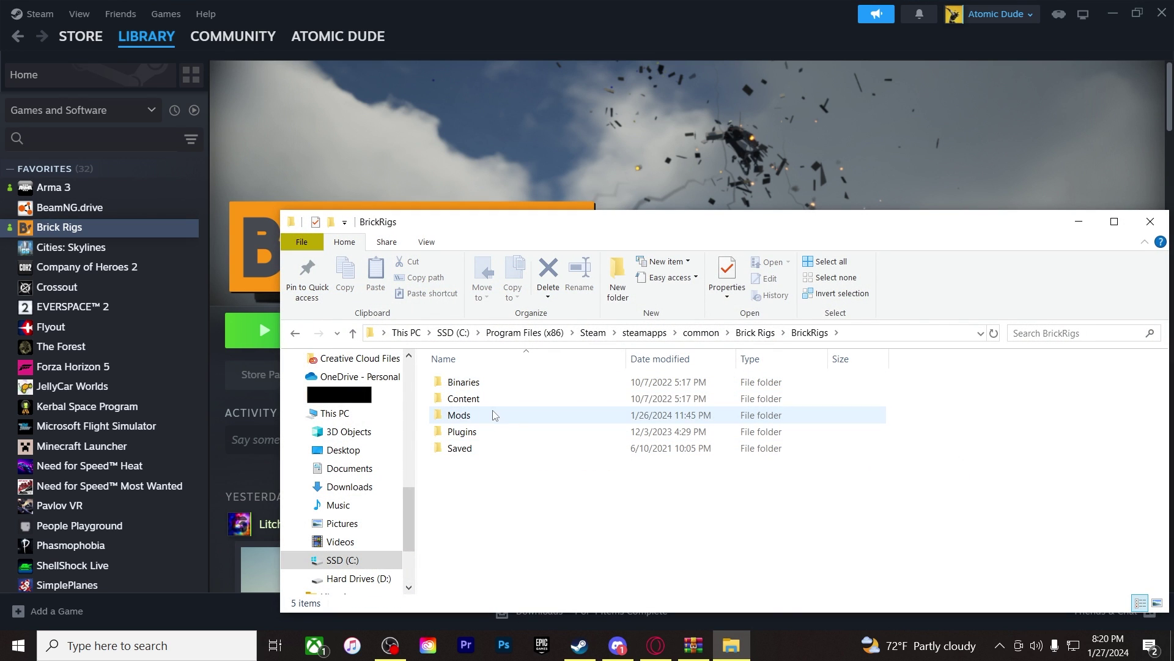
{"action": "left_click", "coordinate": [455, 419]}
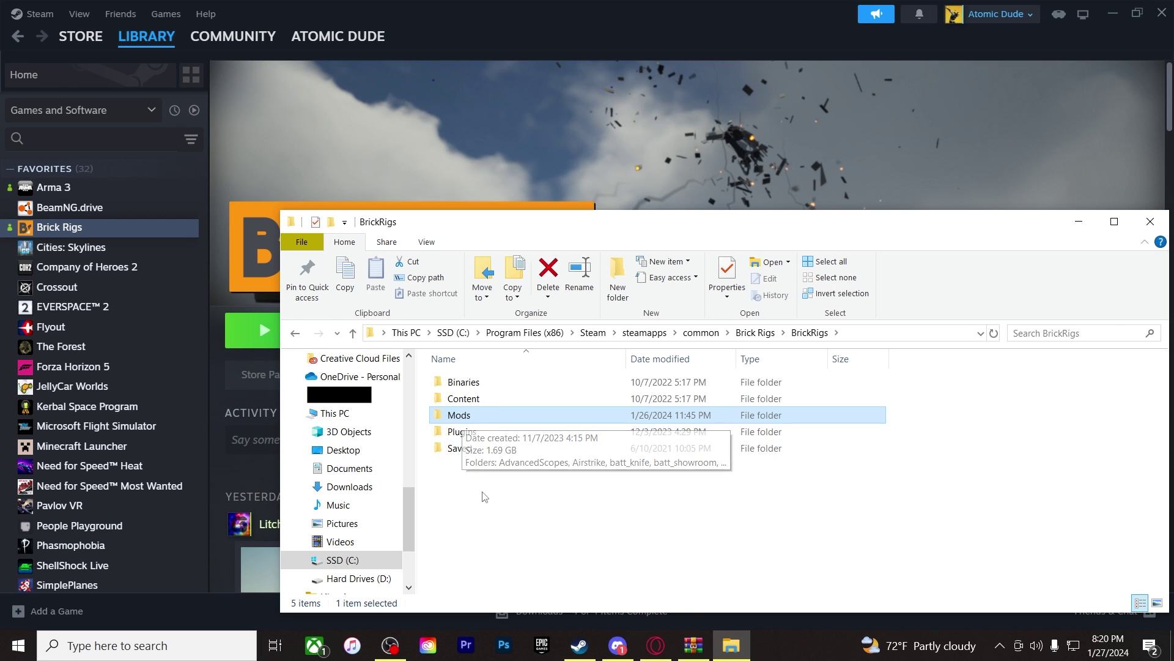
{"action": "right_click", "coordinate": [546, 496]}
{"action": "mouse_move", "coordinate": [456, 459]}
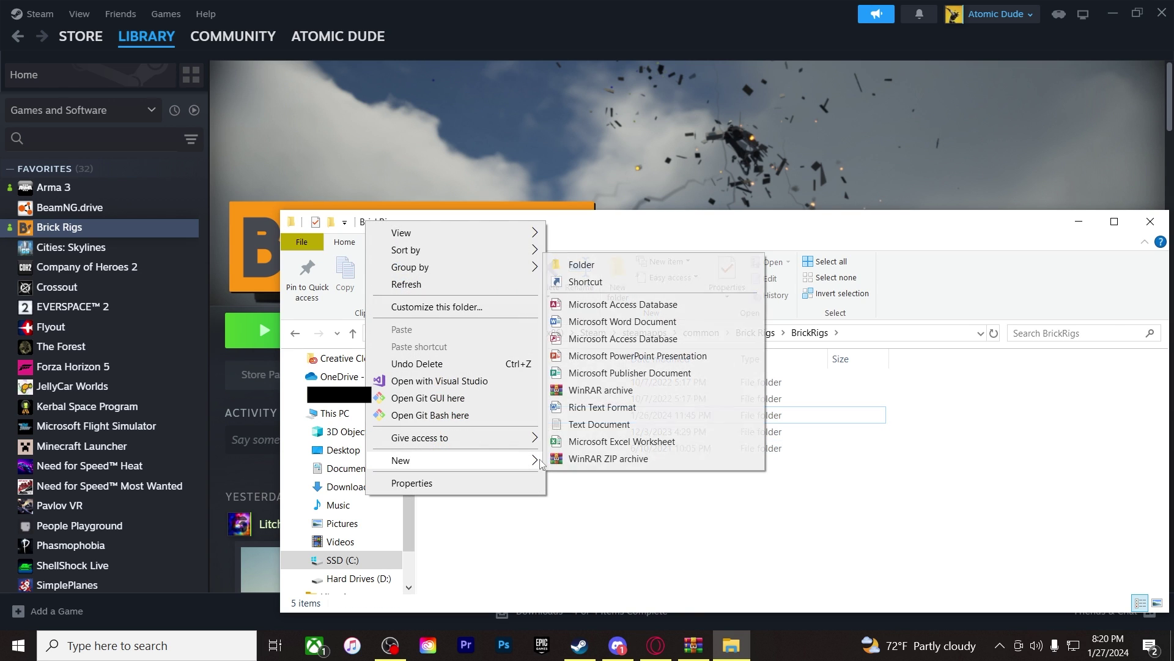
{"action": "left_click", "coordinate": [591, 266]}
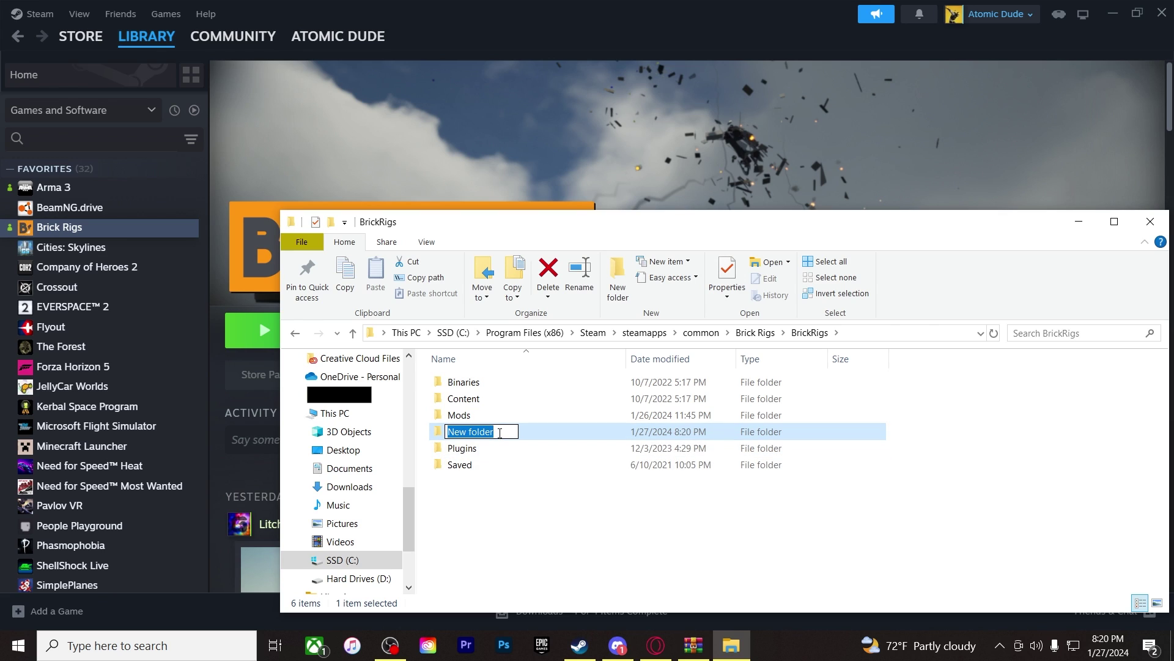
{"action": "type", "text": "Mods"}
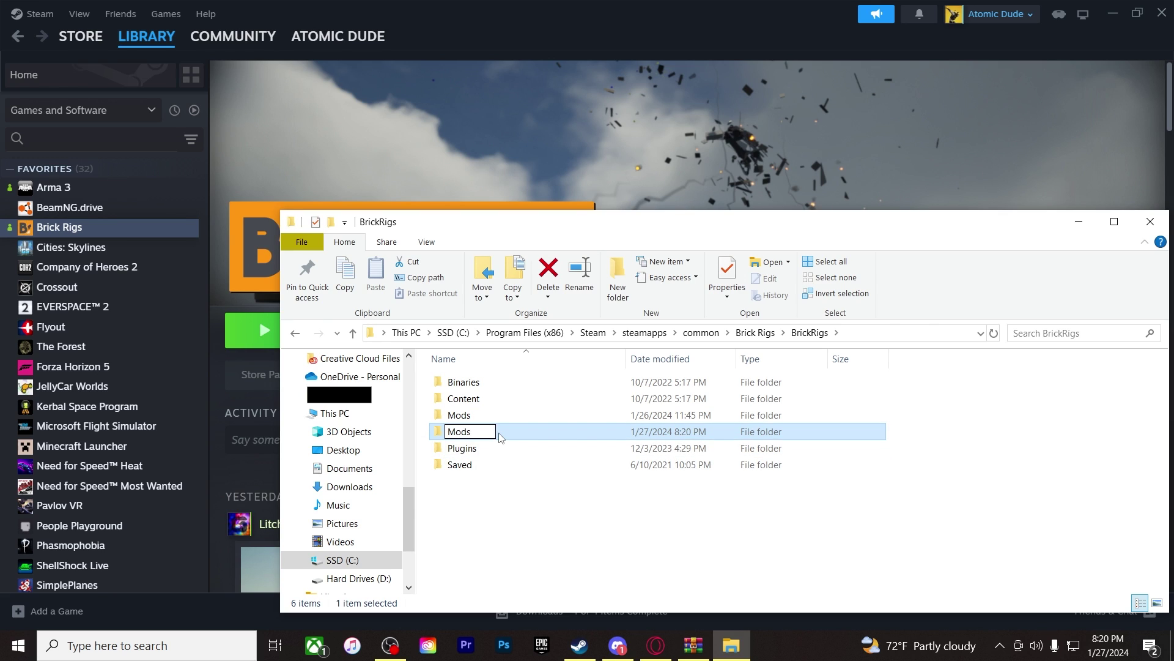
{"action": "key", "text": "BackSpace"}
{"action": "key", "text": "BackSpace"}
{"action": "key", "text": "BackSpace"}
{"action": "key", "text": "Return"}
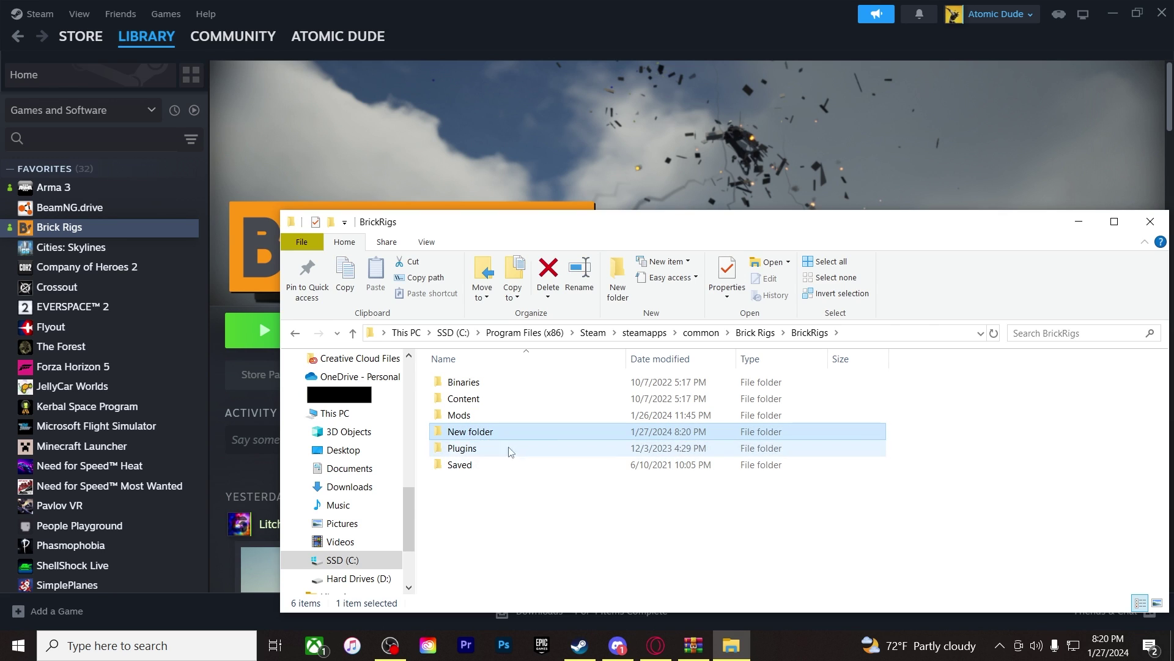
{"action": "key", "text": "Delete"}
{"action": "double_click", "coordinate": [500, 417]}
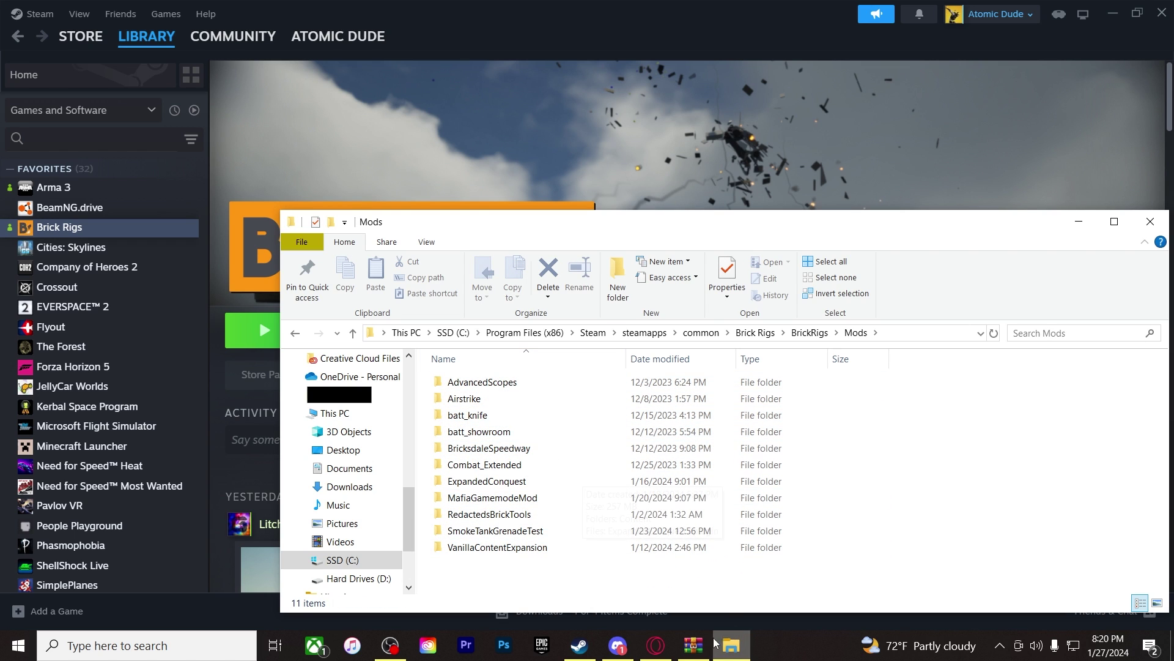
- Select the batt_knife folder in the WinRAR knife archive and drag it toward Mods
{"action": "left_click", "coordinate": [693, 645]}
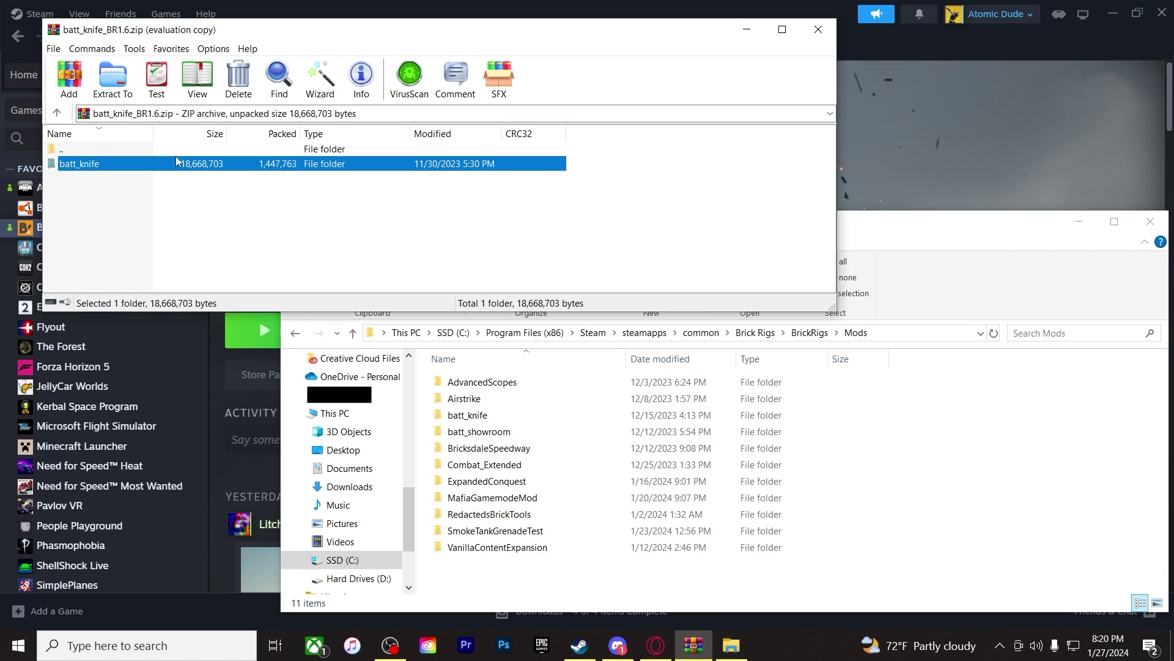
{"action": "left_click", "coordinate": [224, 218]}
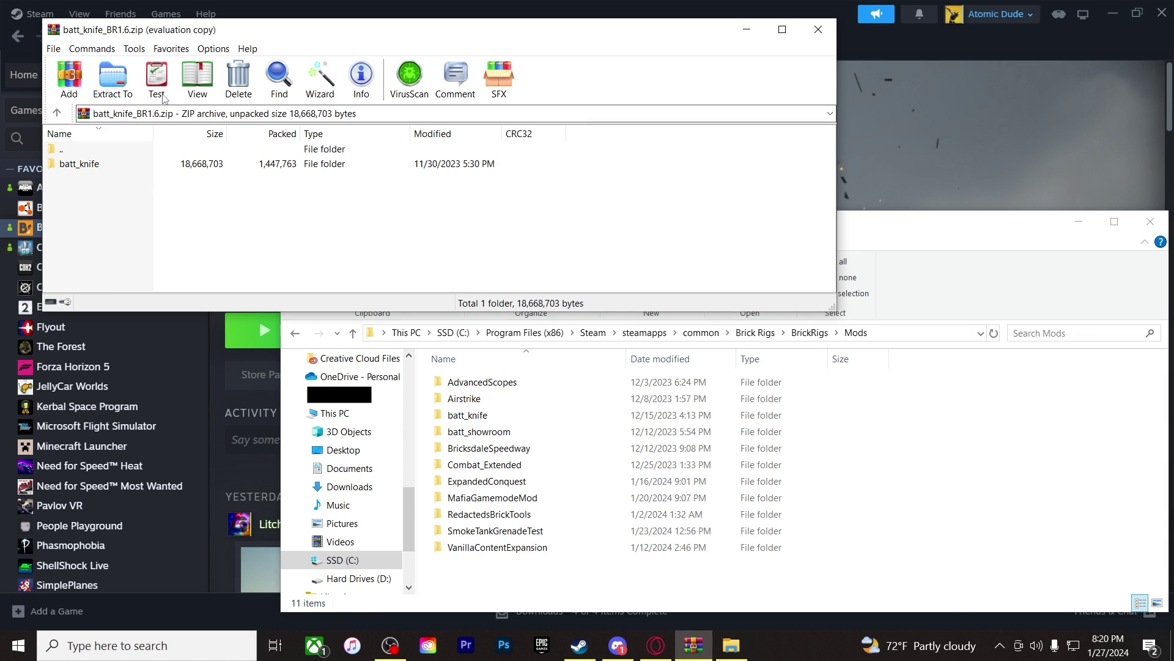
{"action": "left_click", "coordinate": [133, 167]}
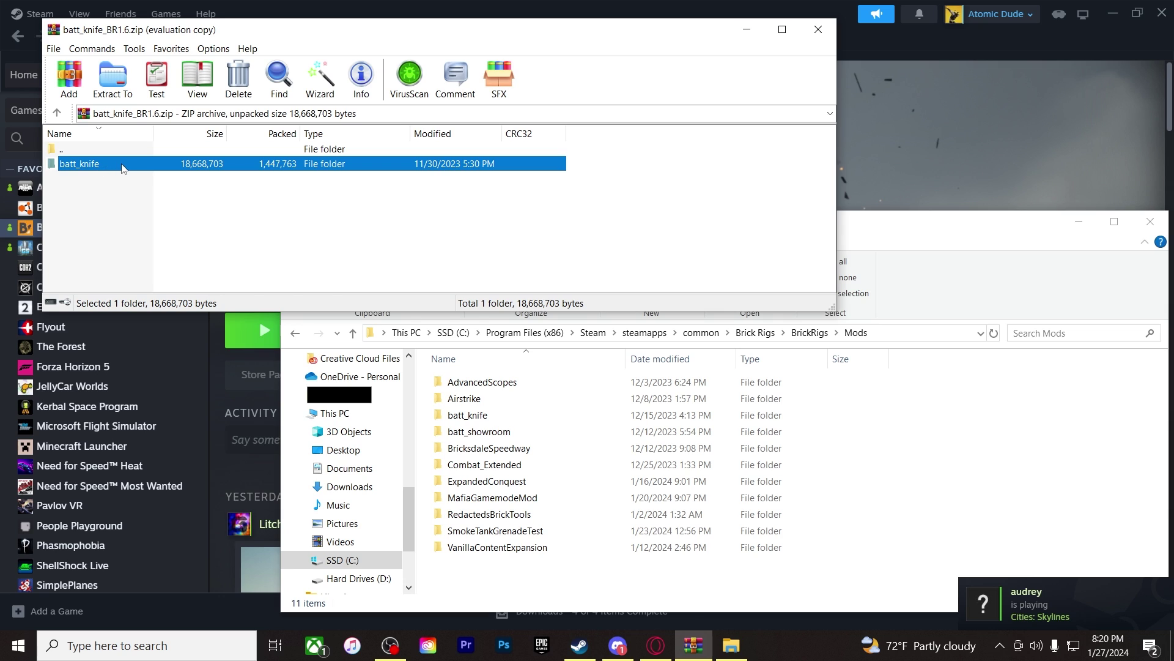
{"action": "mouse_move", "coordinate": [122, 167]}
{"action": "left_mouse_down"}
{"action": "mouse_move", "coordinate": [173, 183]}
{"action": "mouse_move", "coordinate": [176, 169]}
{"action": "left_mouse_up"}
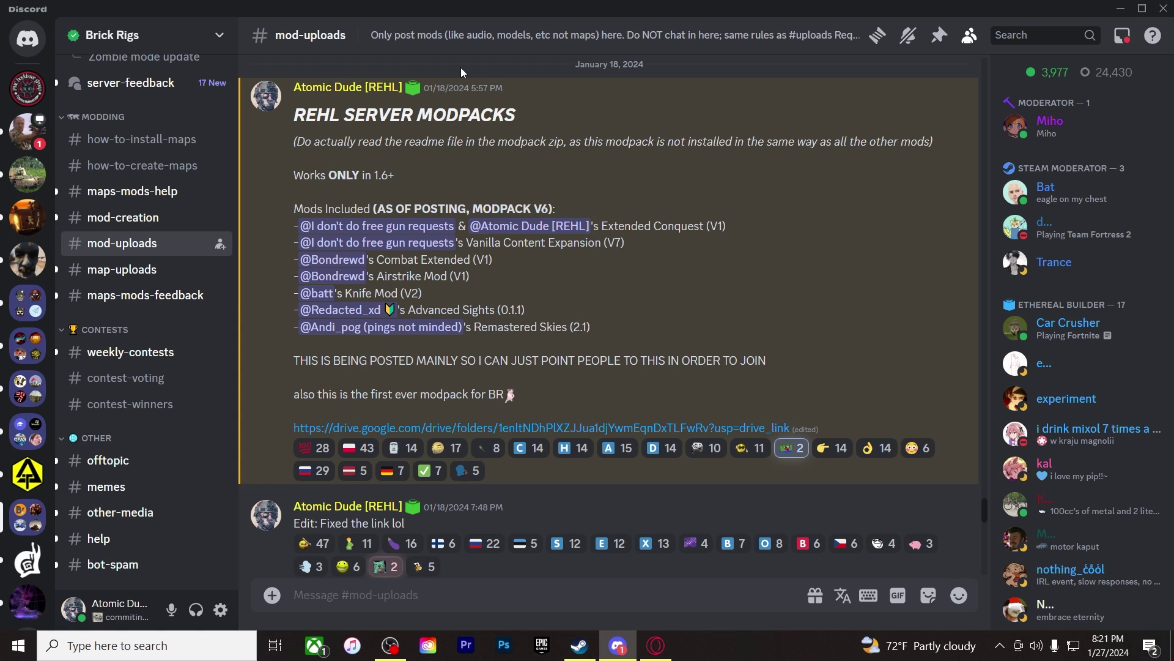
{"action": "mouse_move", "coordinate": [606, 276]}
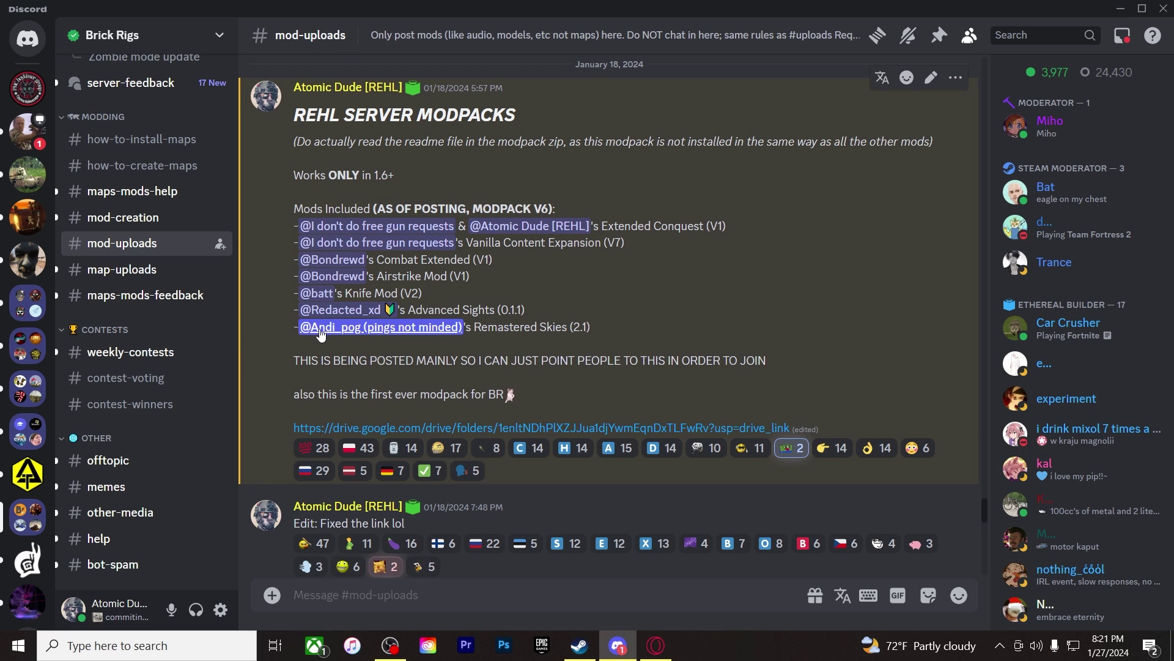
- Download the 486 MB REHL Server Modpack (V6).zip past the virus-scan warning and reveal it
{"action": "left_click", "coordinate": [509, 427]}
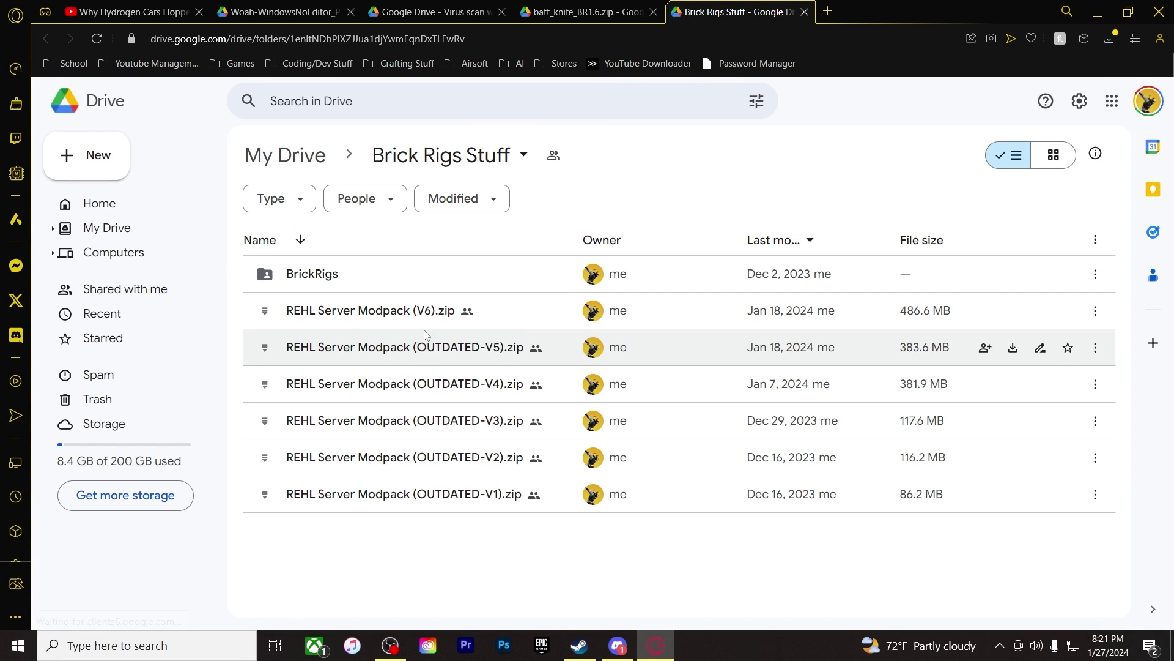
{"action": "left_click", "coordinate": [417, 312]}
{"action": "left_click", "coordinate": [1014, 312]}
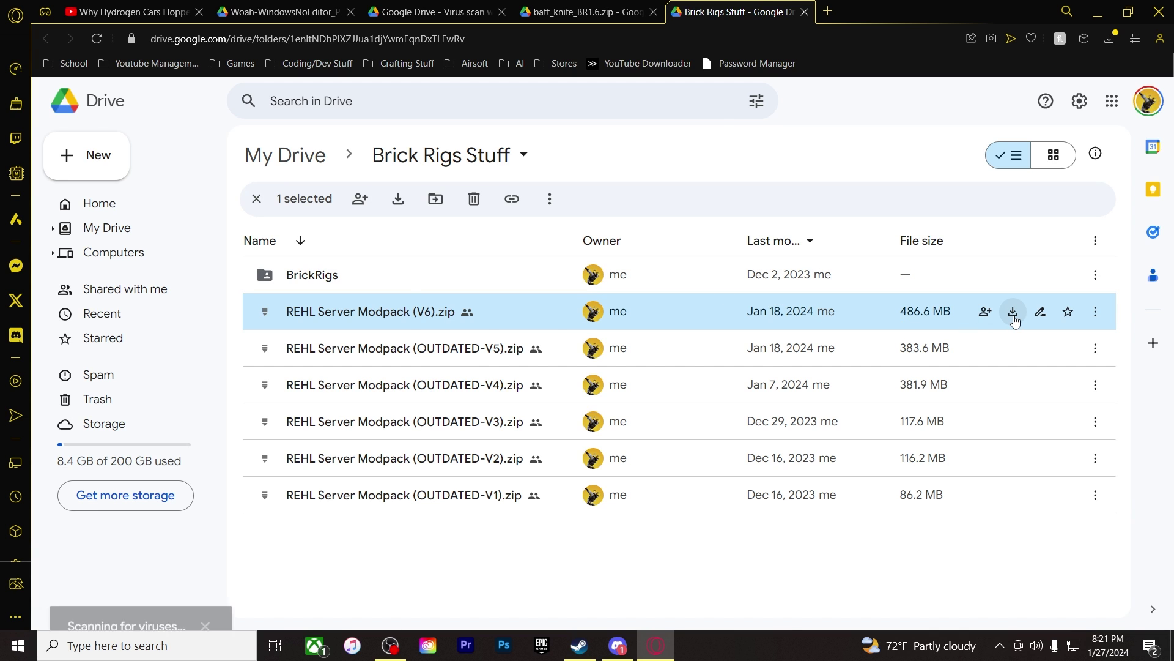
{"action": "left_click", "coordinate": [754, 404]}
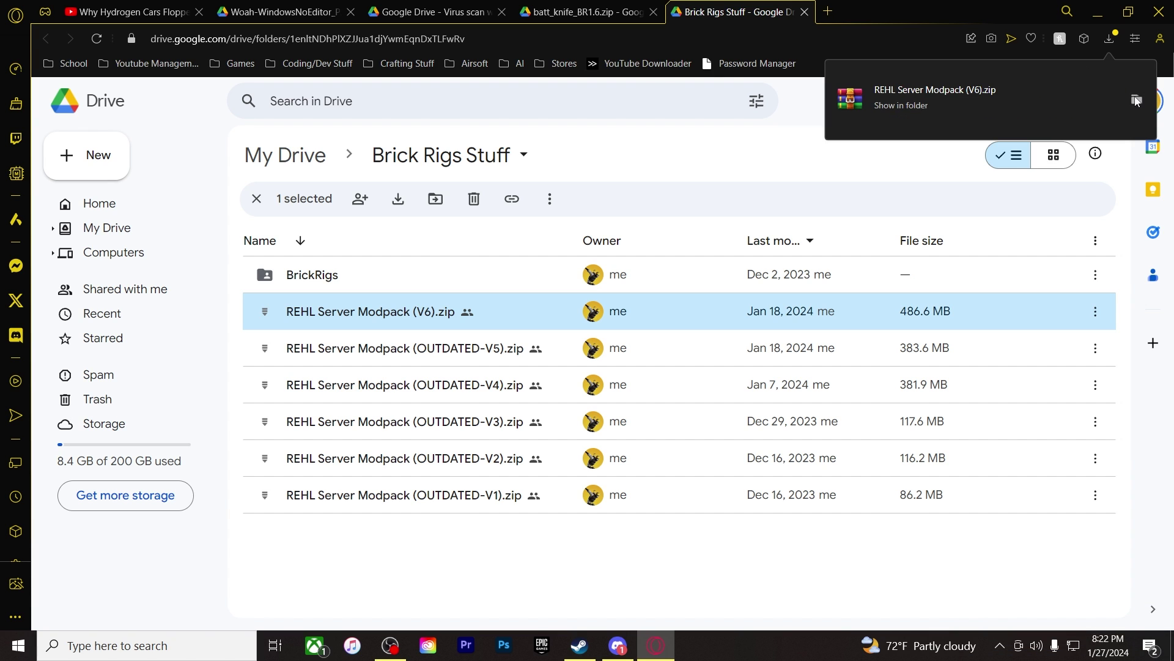
{"action": "left_click", "coordinate": [1137, 99]}
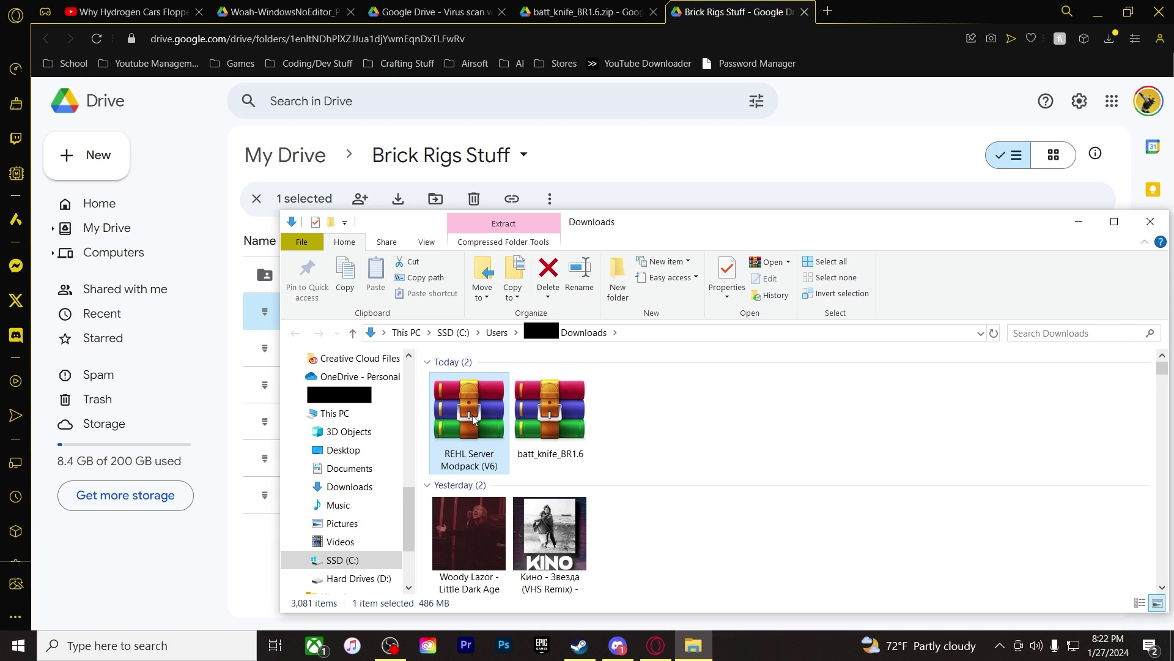
- Open the REHL V6 zip in WinRAR, dismissing the blank archive message
{"action": "double_click", "coordinate": [472, 418]}
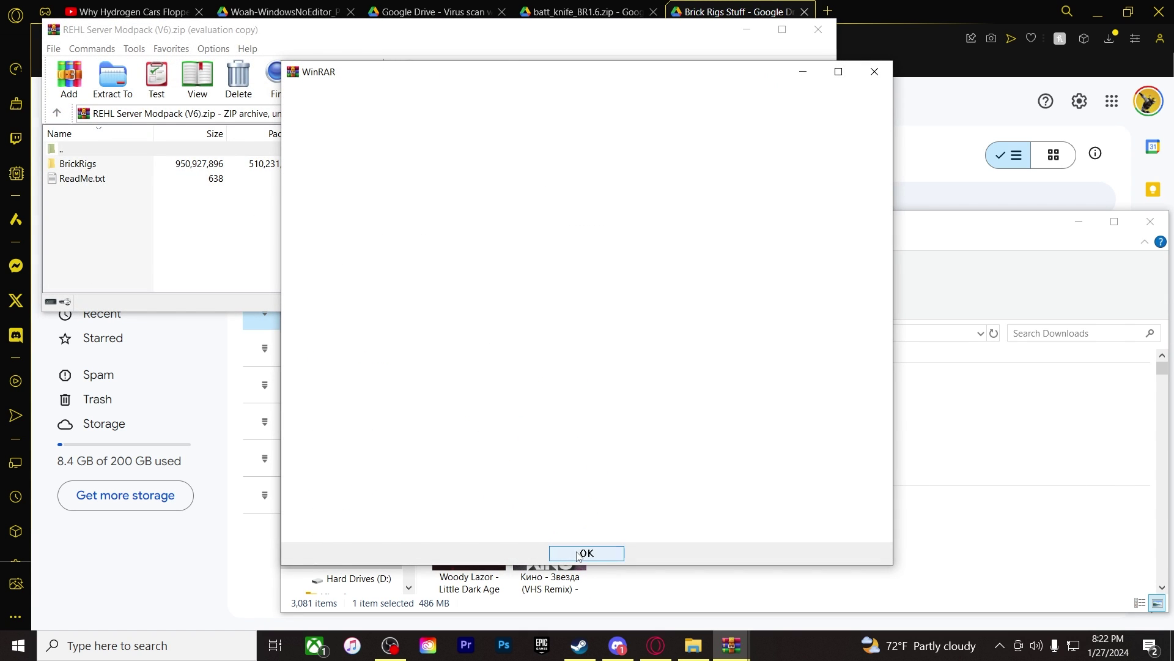
{"action": "left_click", "coordinate": [579, 555]}
{"action": "left_click", "coordinate": [308, 222]}
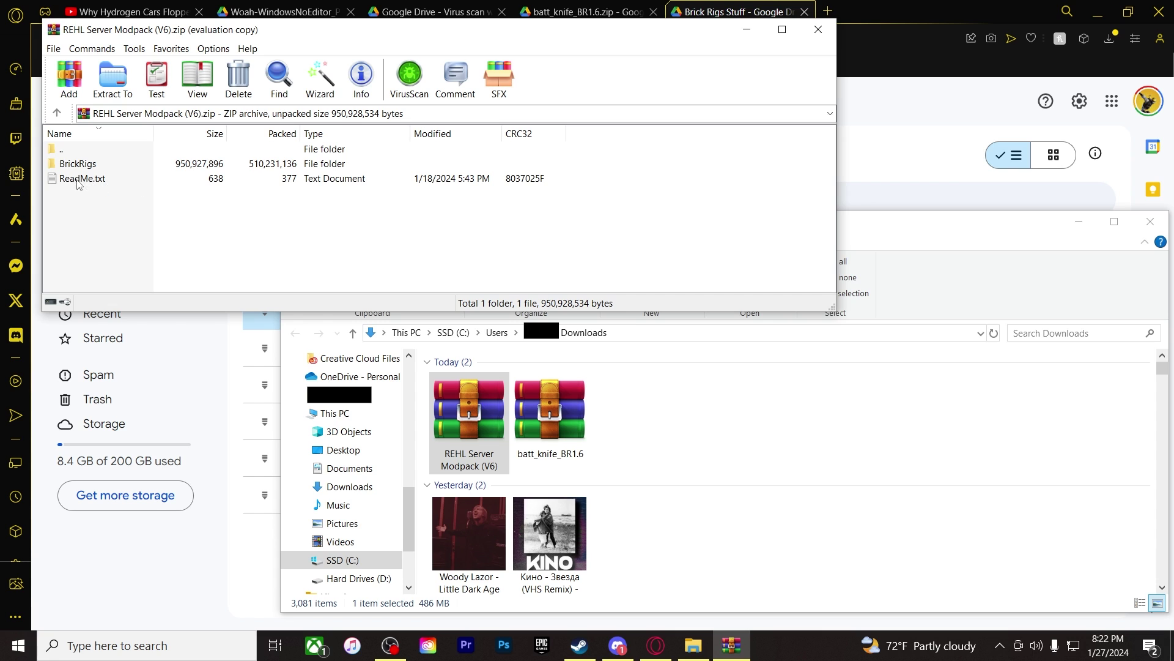
- Read the ReadMe's target-folder note in Notepad, close it, and select BrickRigs
{"action": "double_click", "coordinate": [81, 179]}
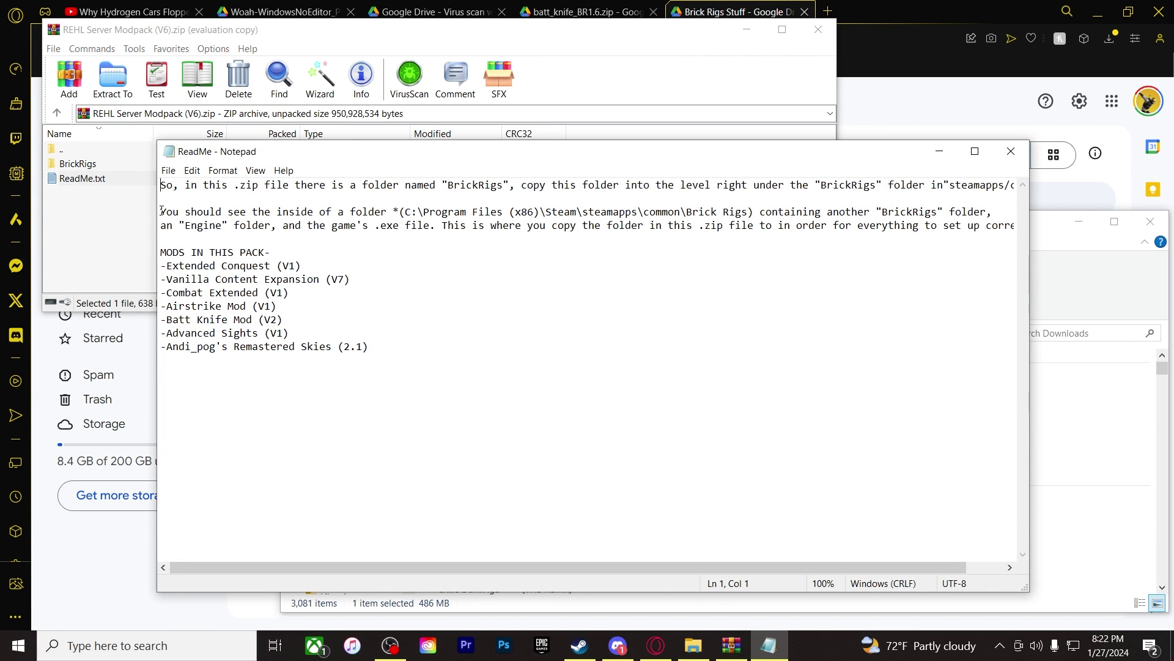
{"action": "left_click_drag", "start_coordinate": [161, 211], "coordinate": [1013, 225]}
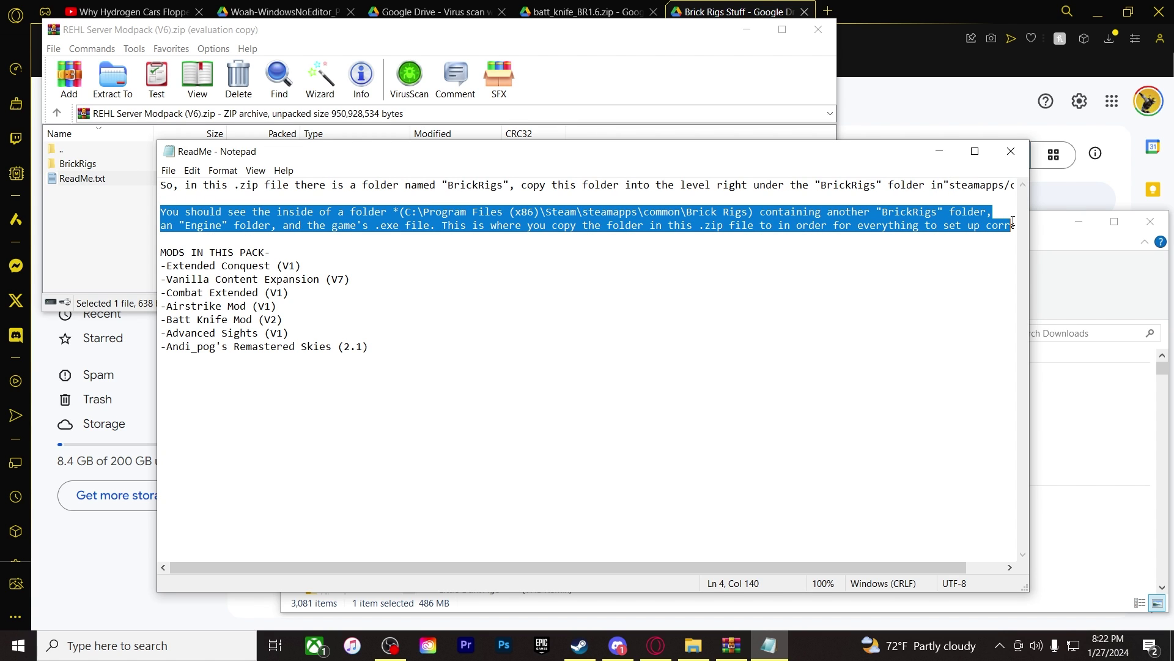
{"action": "left_click", "coordinate": [227, 225]}
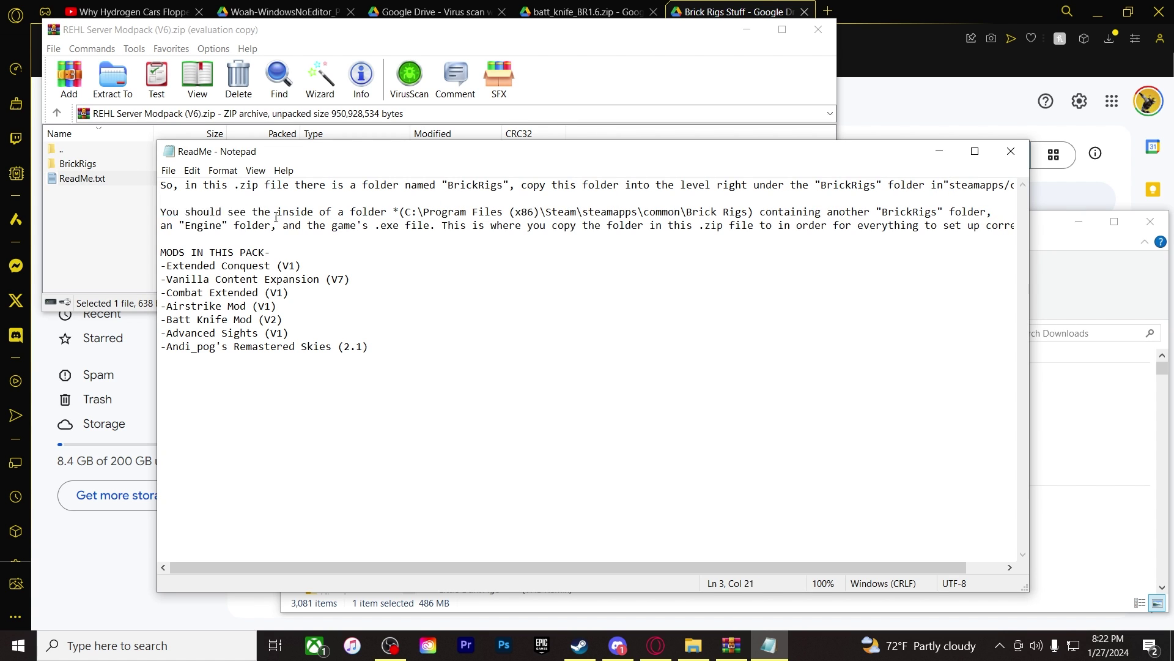
{"action": "left_click", "coordinate": [1010, 151]}
{"action": "left_click", "coordinate": [134, 198]}
{"action": "left_click", "coordinate": [120, 166]}
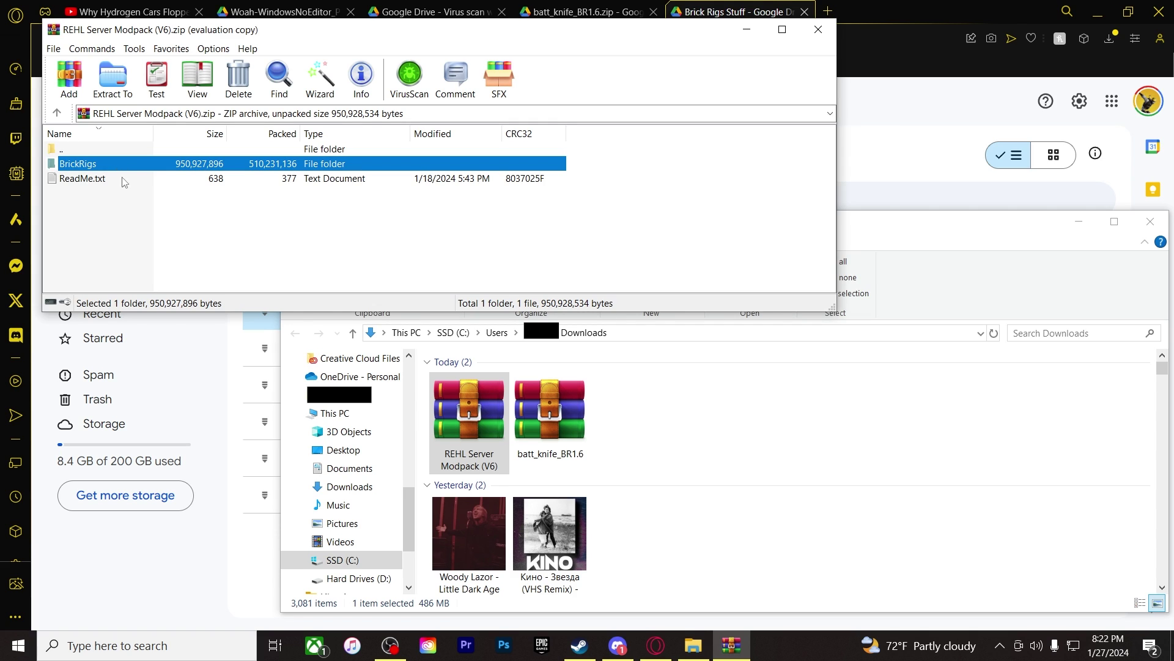
- Check the archive's BrickRigs folder, return to the archive root, and close the Downloads window
{"action": "double_click", "coordinate": [135, 168]}
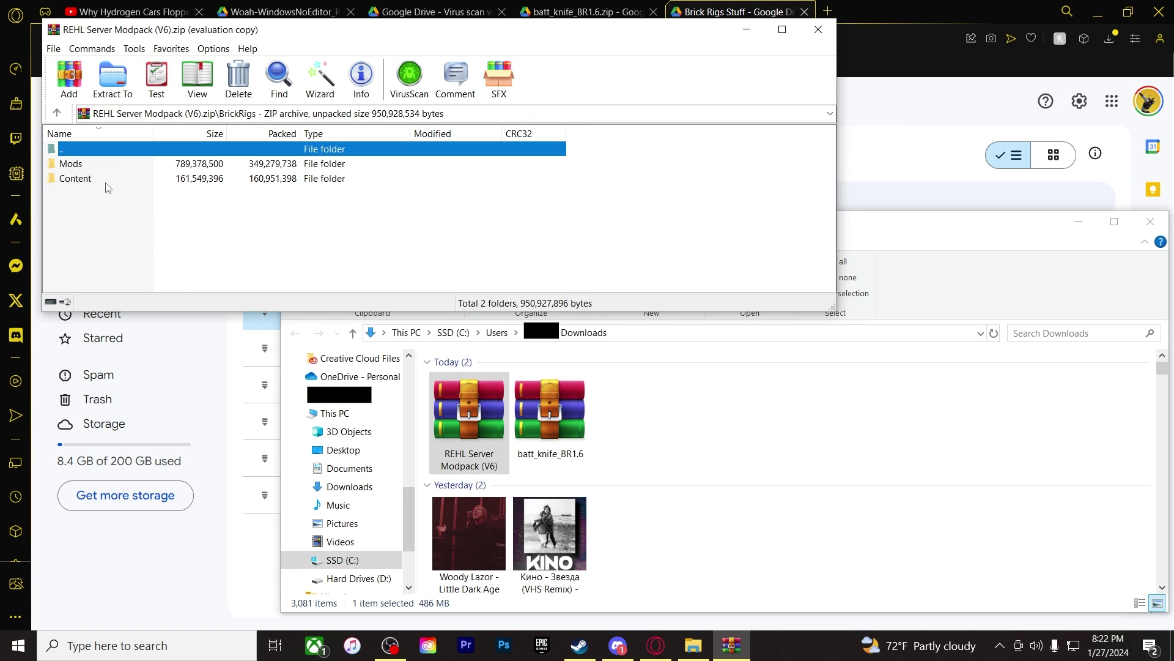
{"action": "double_click", "coordinate": [96, 152]}
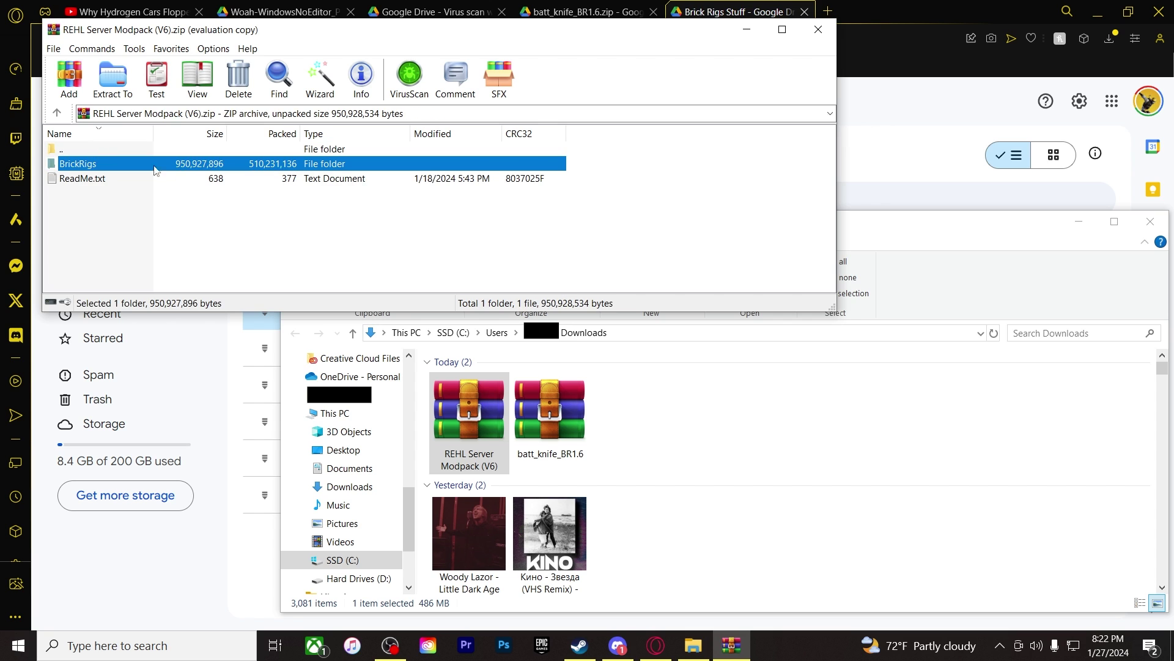
{"action": "left_click", "coordinate": [693, 645]}
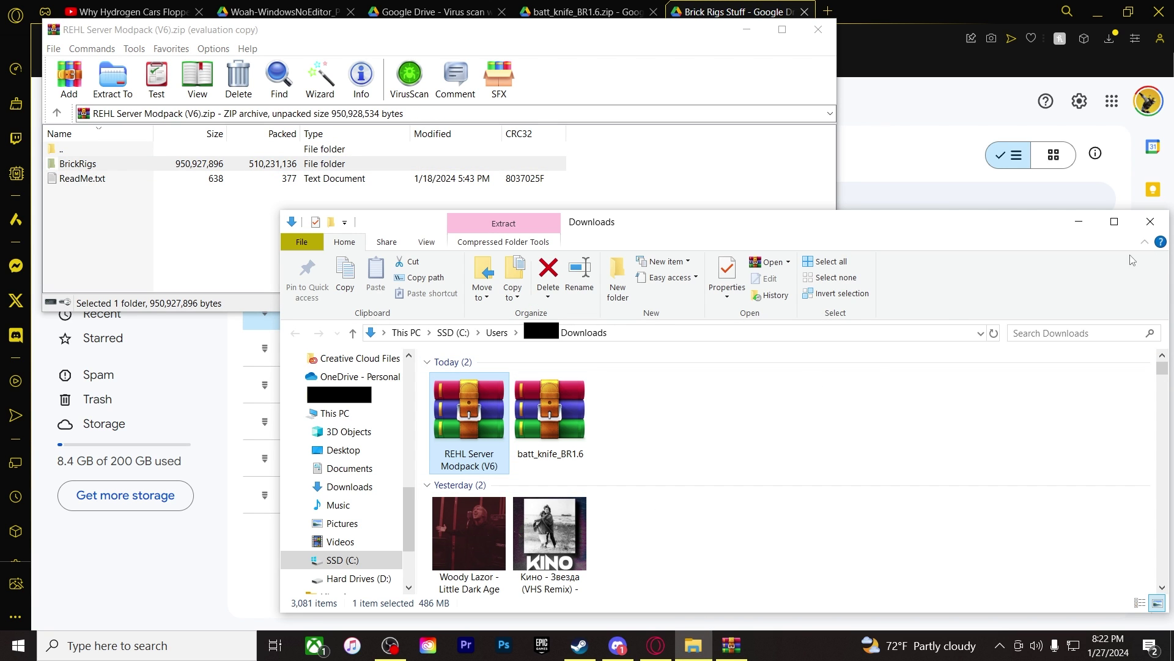
{"action": "left_click", "coordinate": [1150, 221]}
- Open Brick Rigs' local files and its BrickRigs folder, then view the archive's BrickRigs folder
{"action": "left_click", "coordinate": [579, 642]}
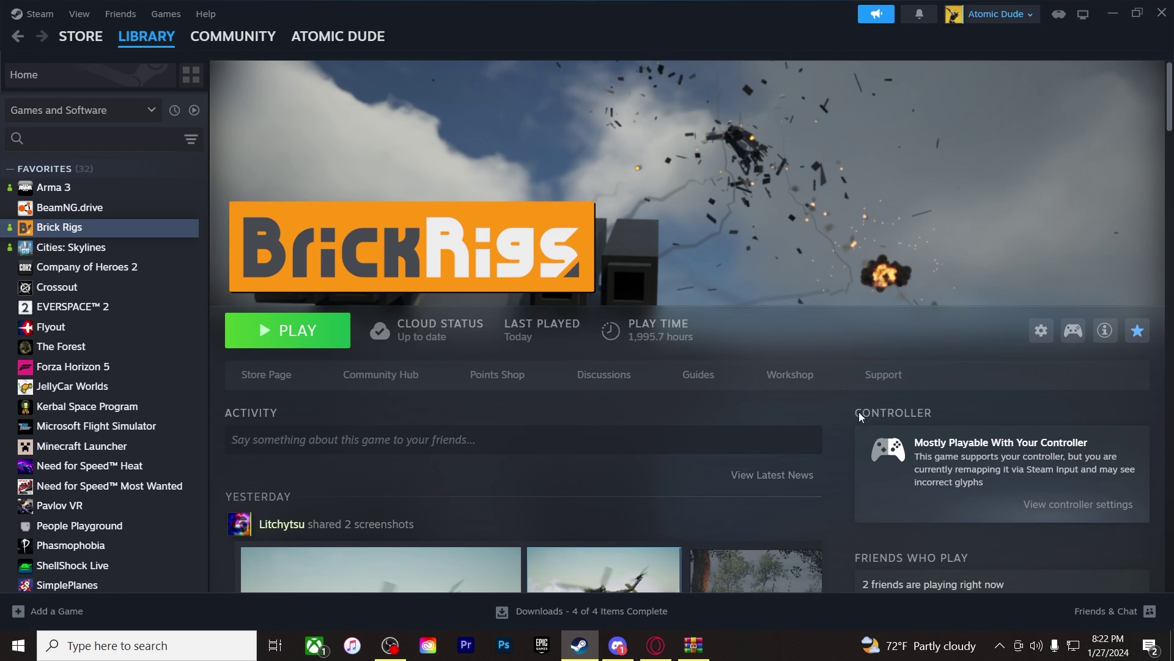
{"action": "left_click", "coordinate": [1040, 330]}
{"action": "mouse_move", "coordinate": [1092, 410]}
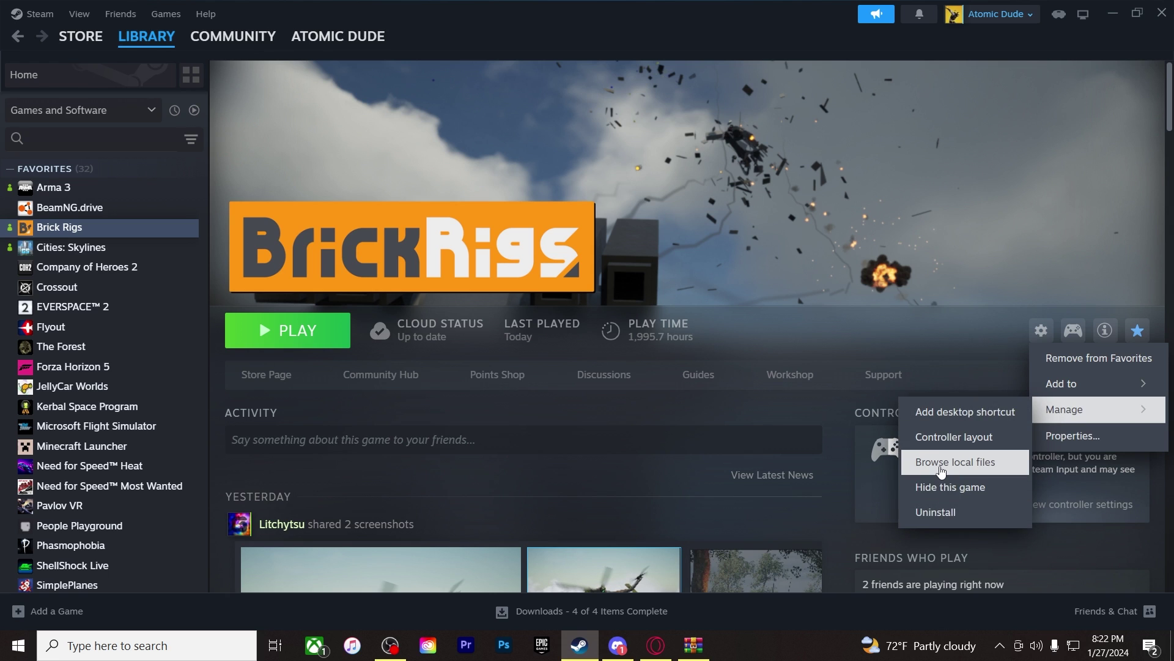
{"action": "left_click", "coordinate": [936, 467]}
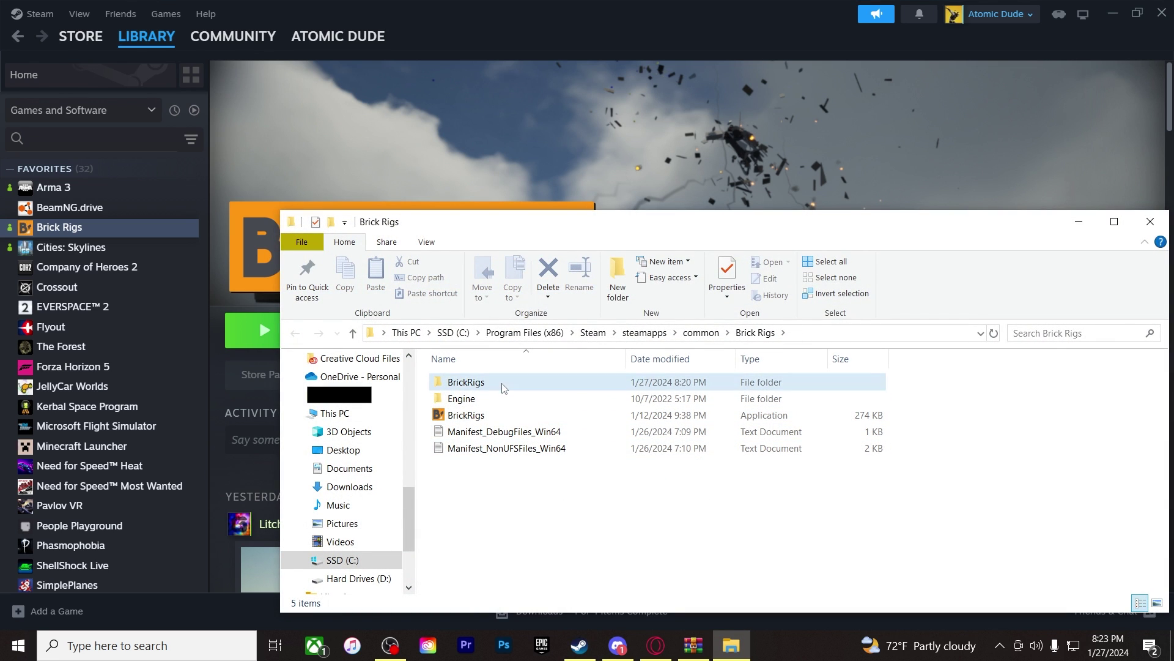
{"action": "double_click", "coordinate": [498, 383]}
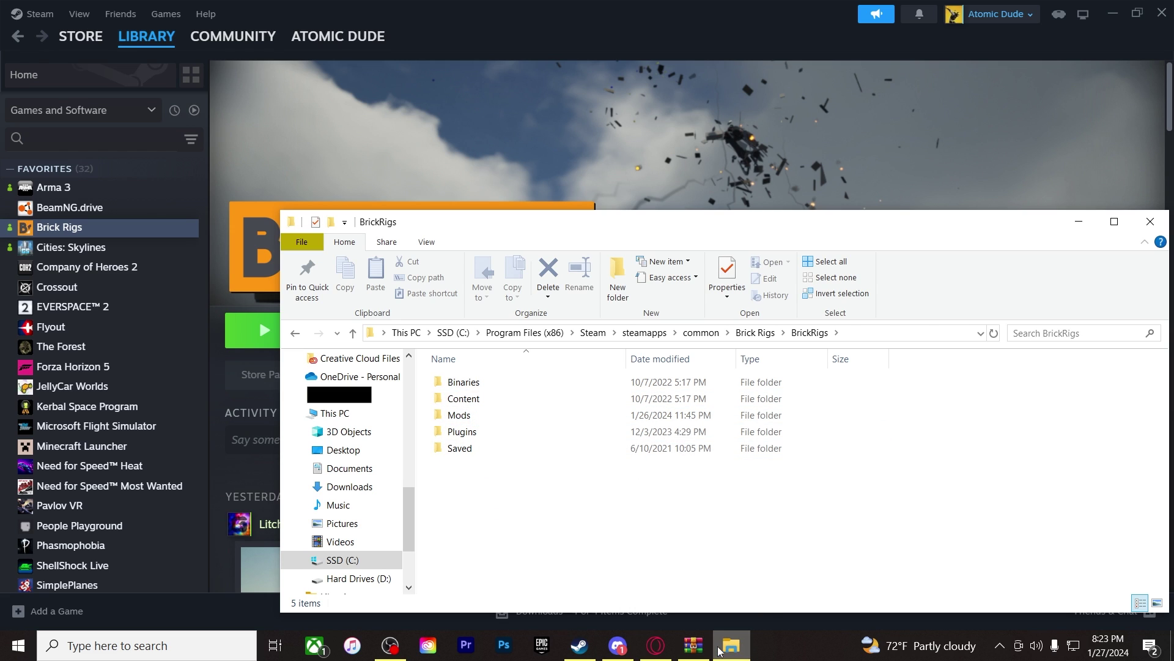
{"action": "left_click", "coordinate": [693, 646]}
{"action": "double_click", "coordinate": [151, 169]}
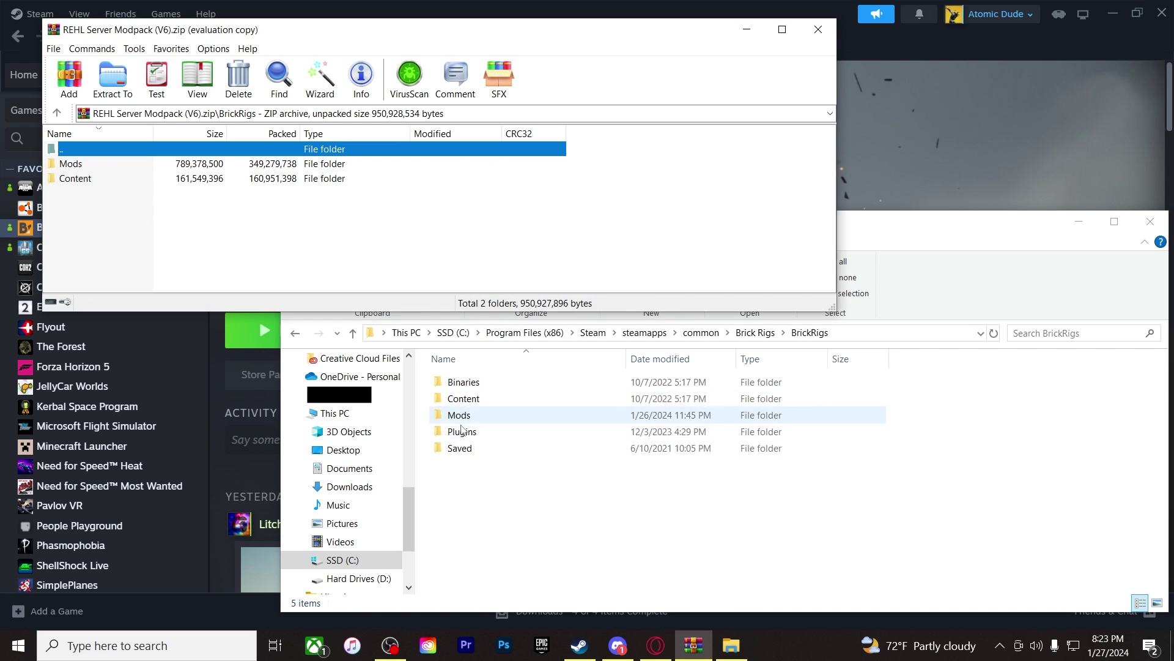
- Show the archive root and Brick Rigs game folder, then drag BrickRigs toward the game directory and back
{"action": "double_click", "coordinate": [151, 154]}
{"action": "left_click", "coordinate": [754, 332]}
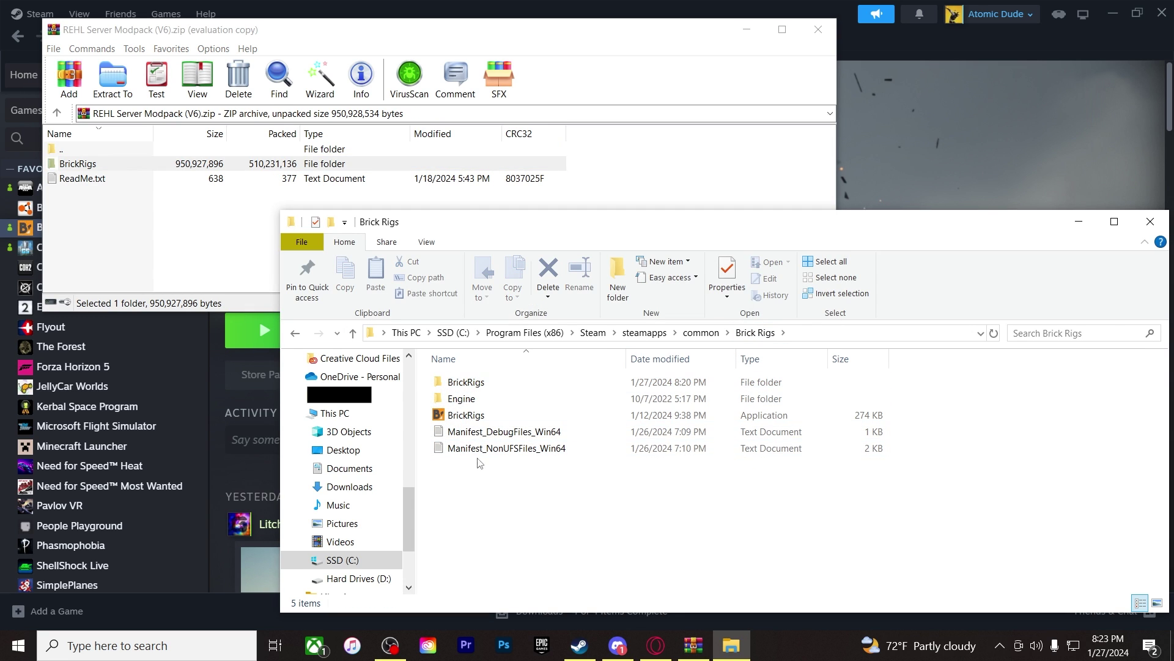
{"action": "left_click", "coordinate": [115, 166]}
{"action": "mouse_move", "coordinate": [102, 170]}
{"action": "left_mouse_down"}
{"action": "mouse_move", "coordinate": [479, 507]}
{"action": "mouse_move", "coordinate": [519, 514]}
{"action": "left_mouse_up"}
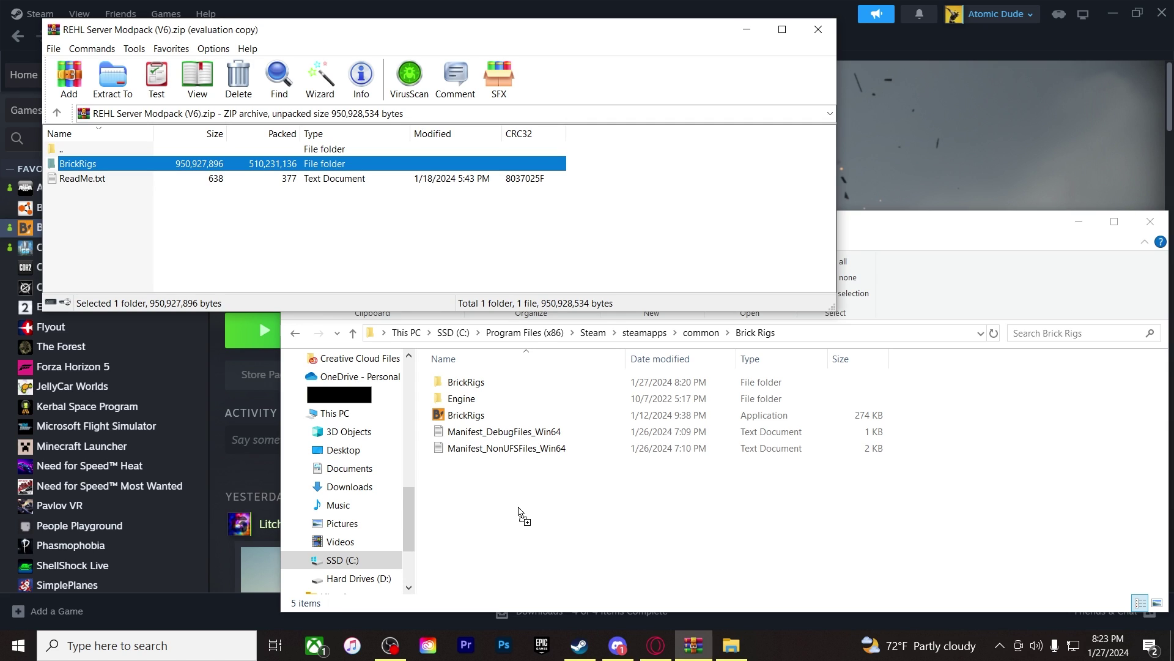
{"action": "left_click_drag", "start_coordinate": [519, 510], "coordinate": [269, 244]}
{"action": "left_click", "coordinate": [271, 244]}
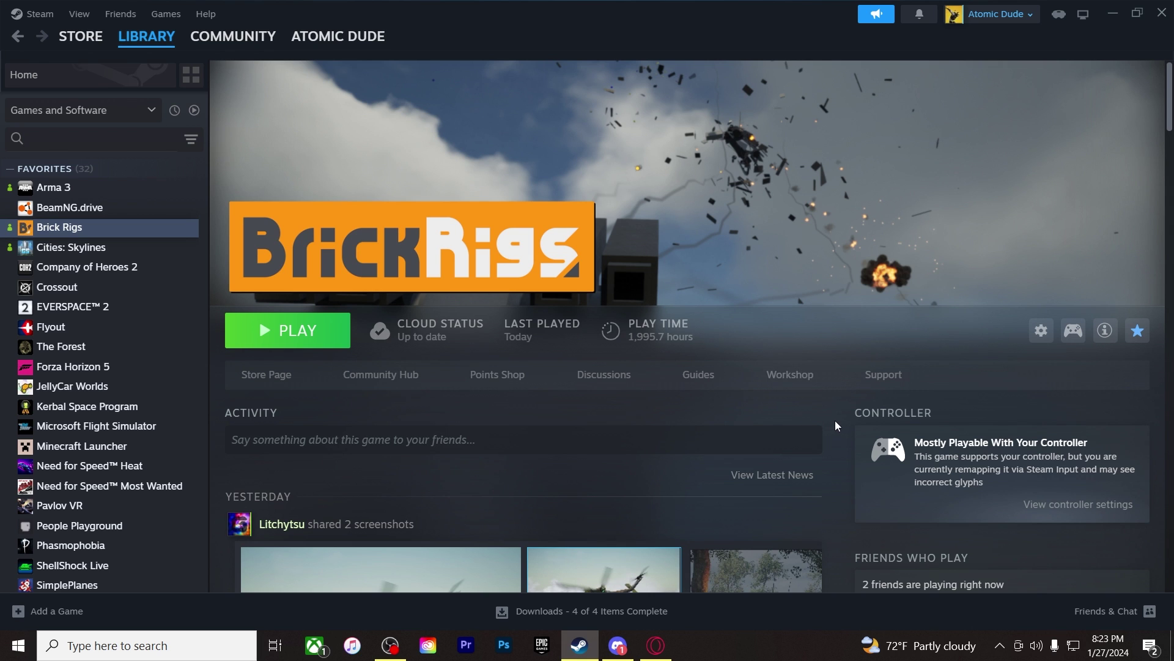
{"action": "scroll", "coordinate": [836, 465], "scroll_direction": "down", "scroll_amount": 3}
{"action": "scroll", "coordinate": [836, 464], "scroll_direction": "up", "scroll_amount": 3}
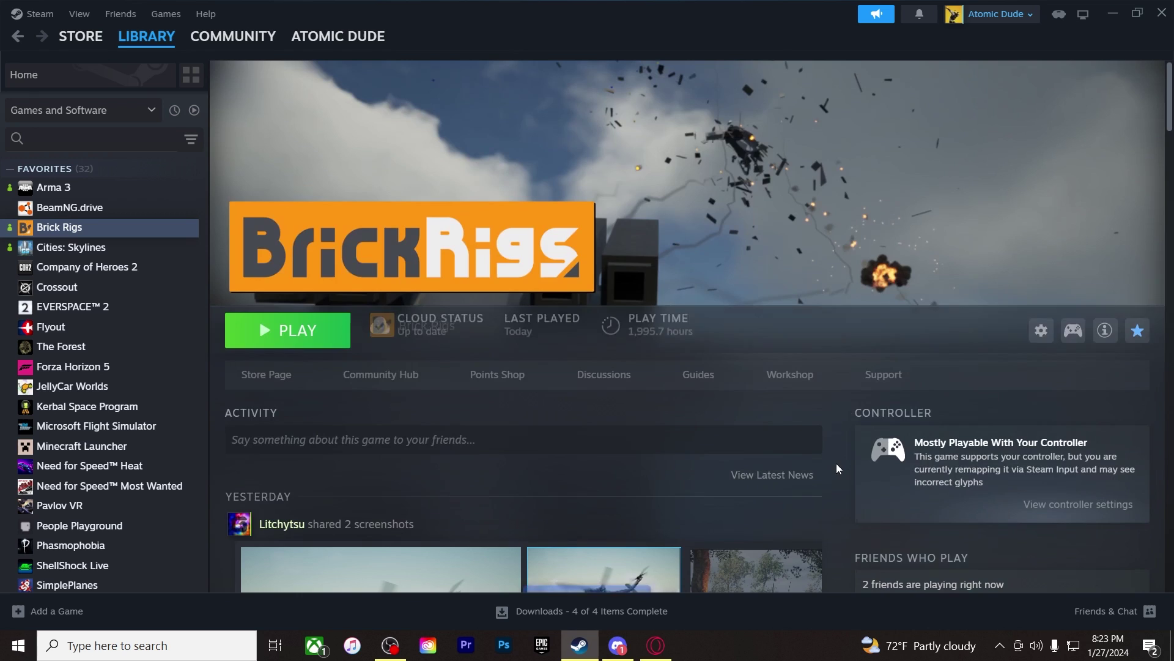